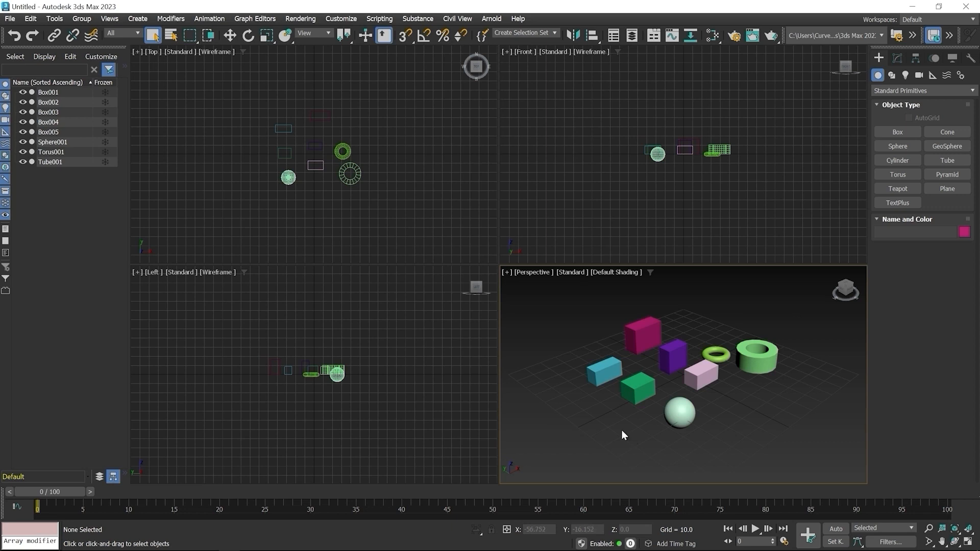
Change the green box's object color to turquoise from the basic palette, then deselect it
click(635, 395)
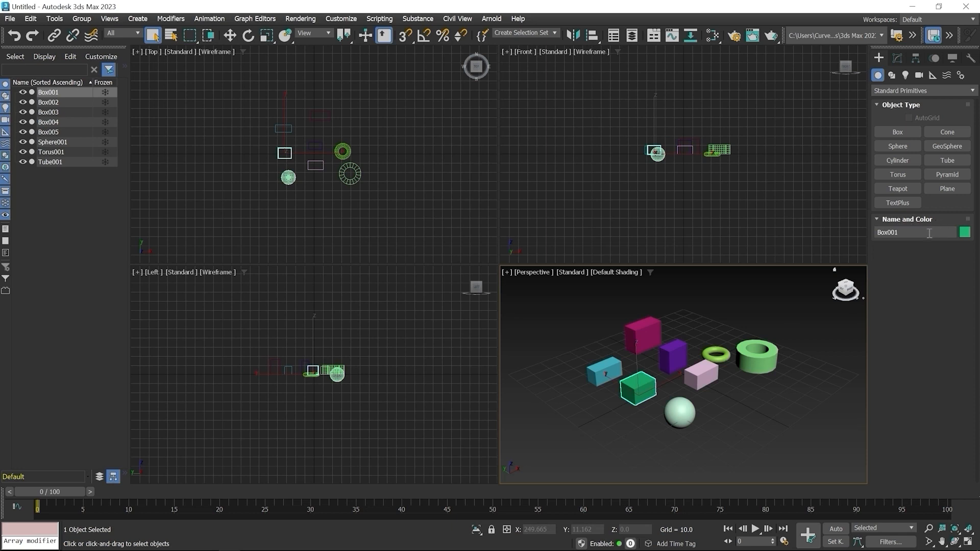
drag(918, 233, 873, 237)
click(968, 233)
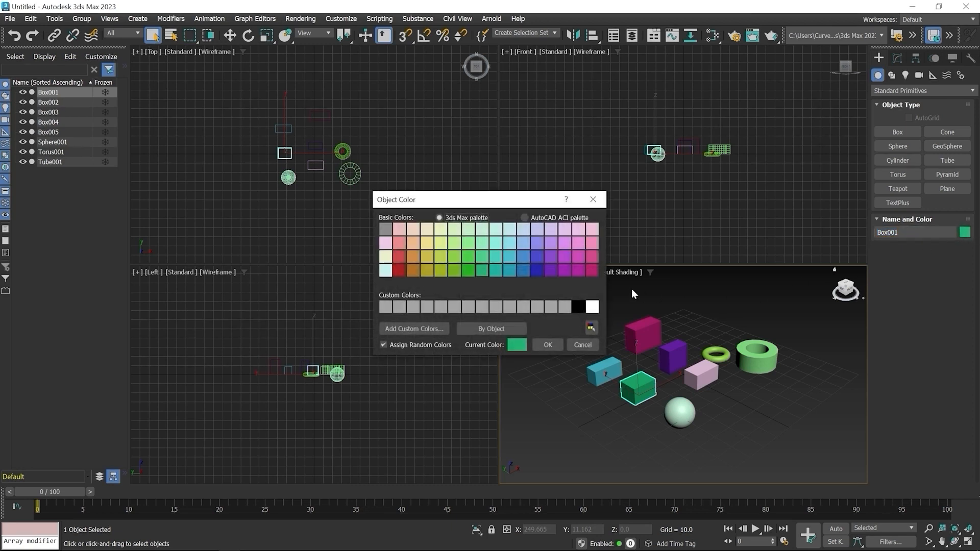
click(496, 256)
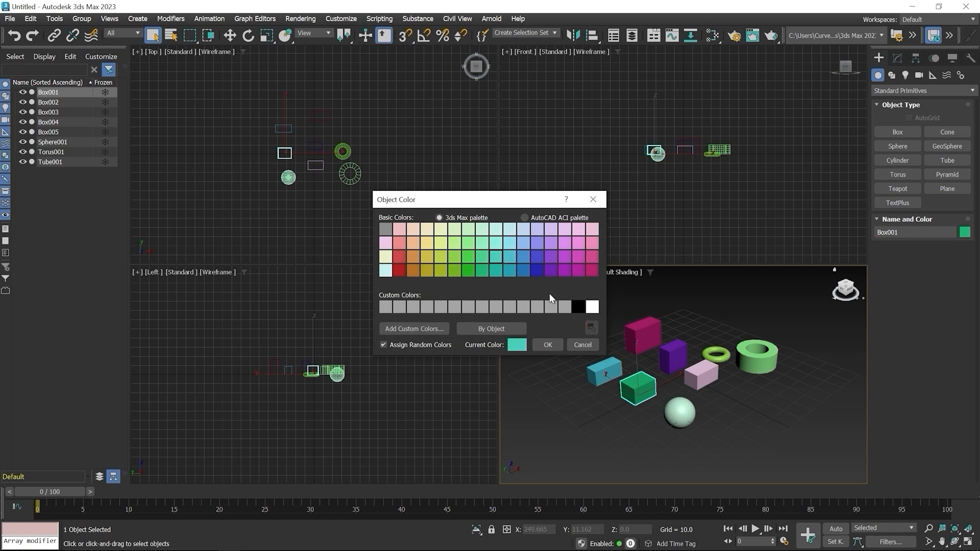
click(547, 346)
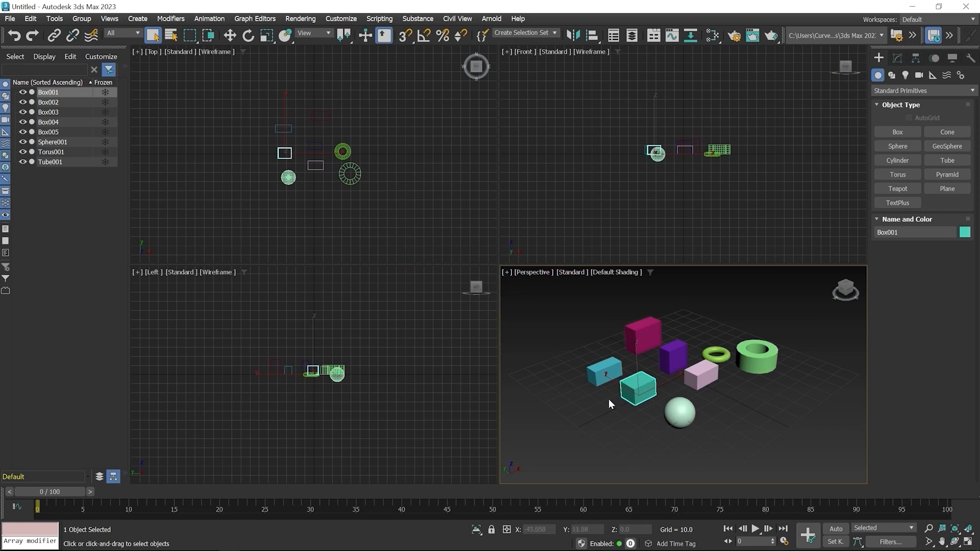
click(641, 427)
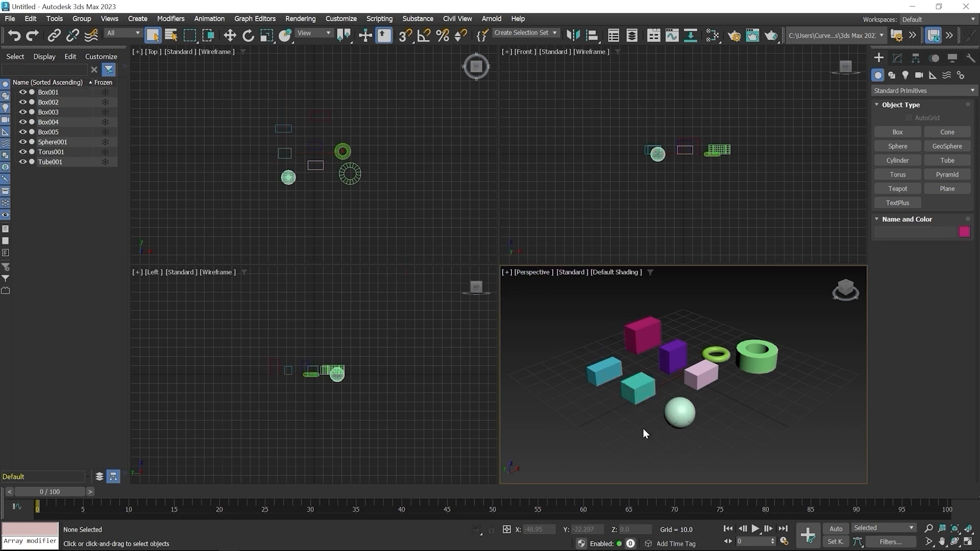
Change the turquoise box's object color to dark red from the basic palette, then deselect it
click(635, 385)
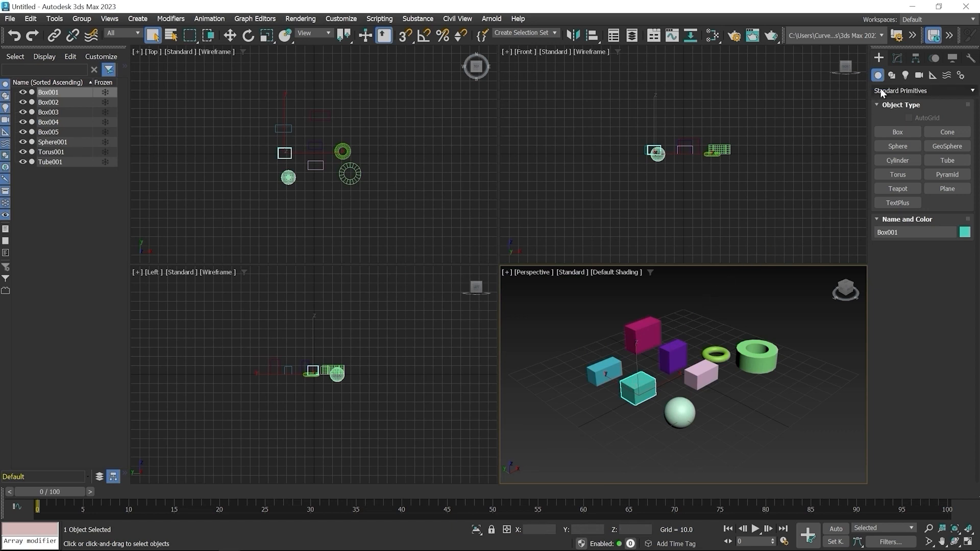
click(896, 58)
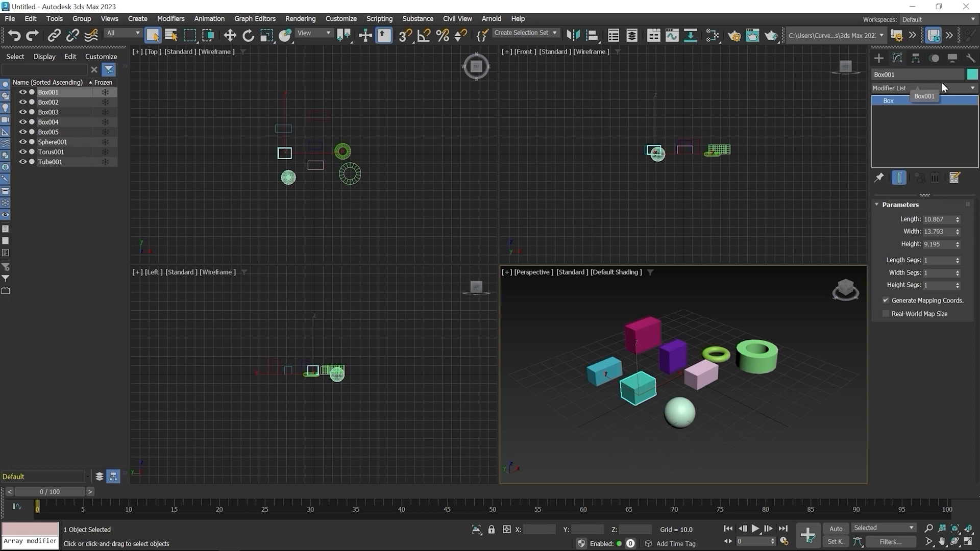
click(971, 75)
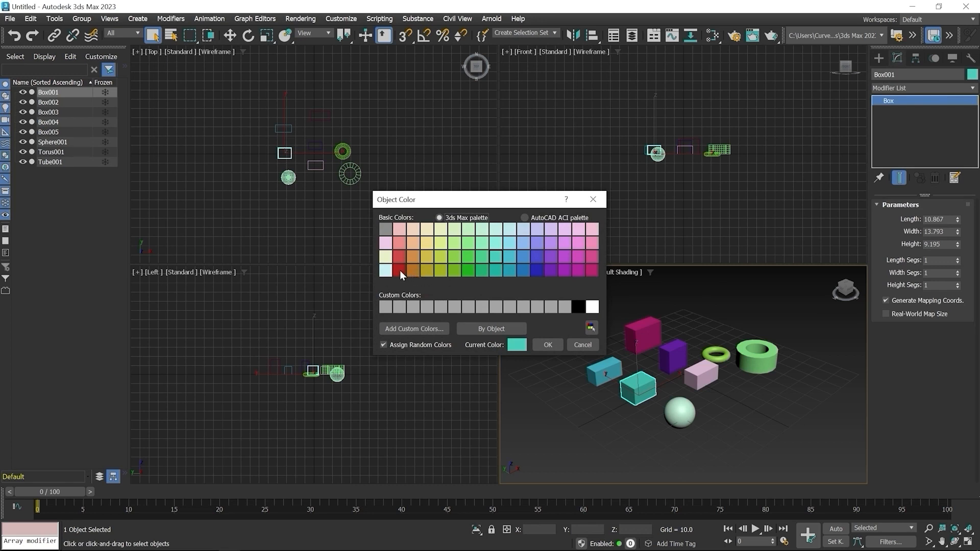
click(420, 328)
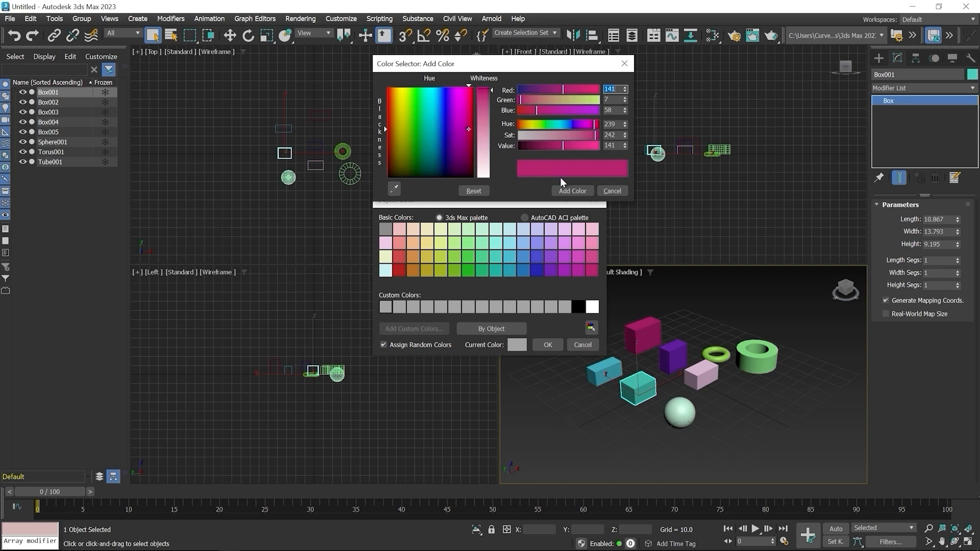
click(612, 191)
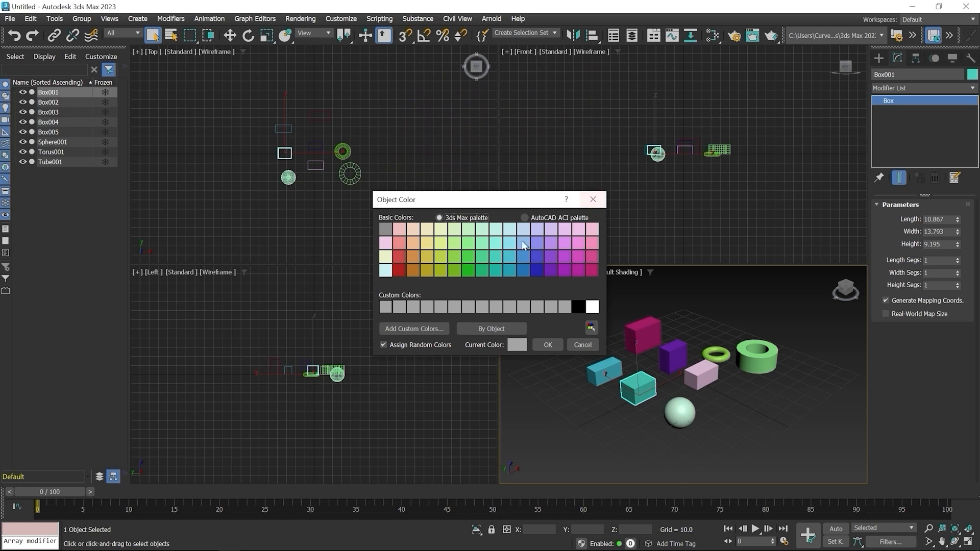
click(399, 270)
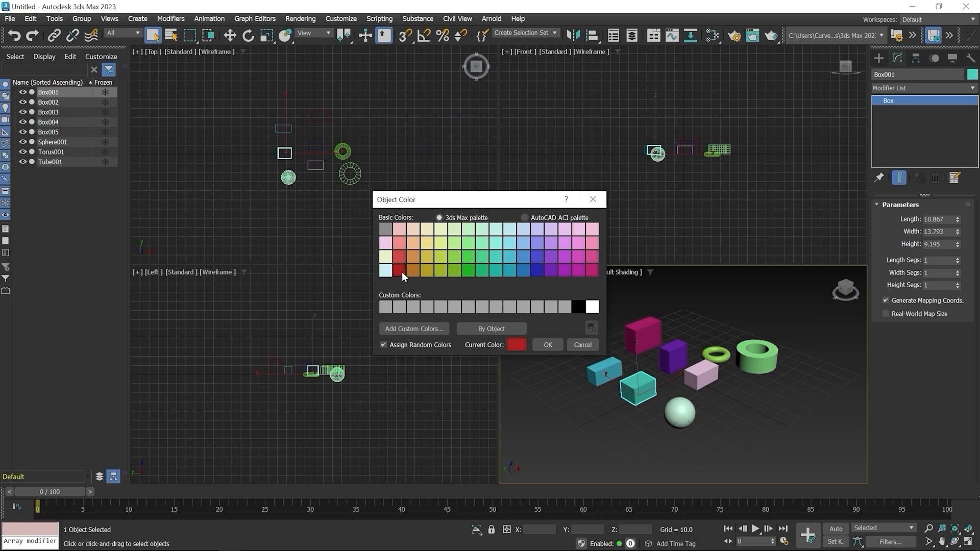
click(552, 347)
click(642, 401)
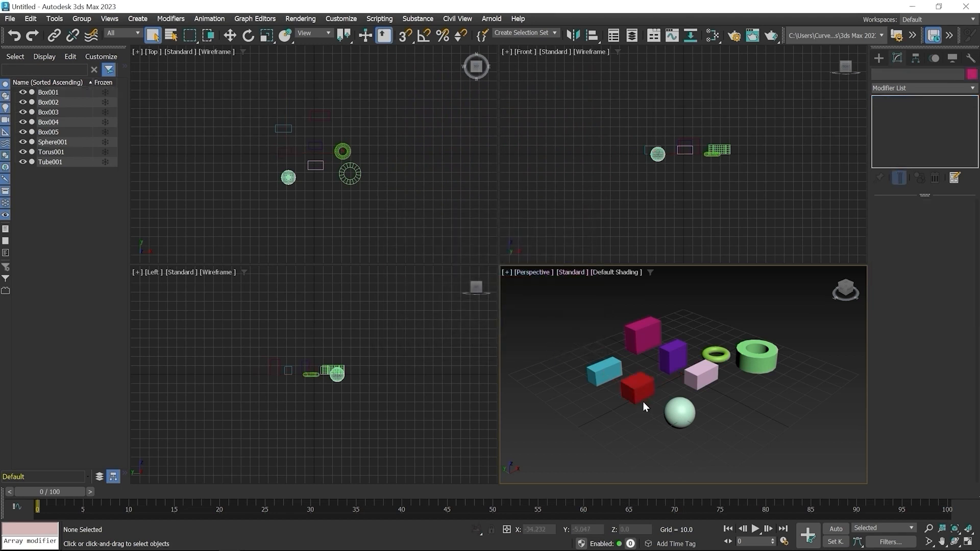
Enlarge the red box to a length of about 15.3, a width of about 21.2 and a height of about 20.0
click(643, 394)
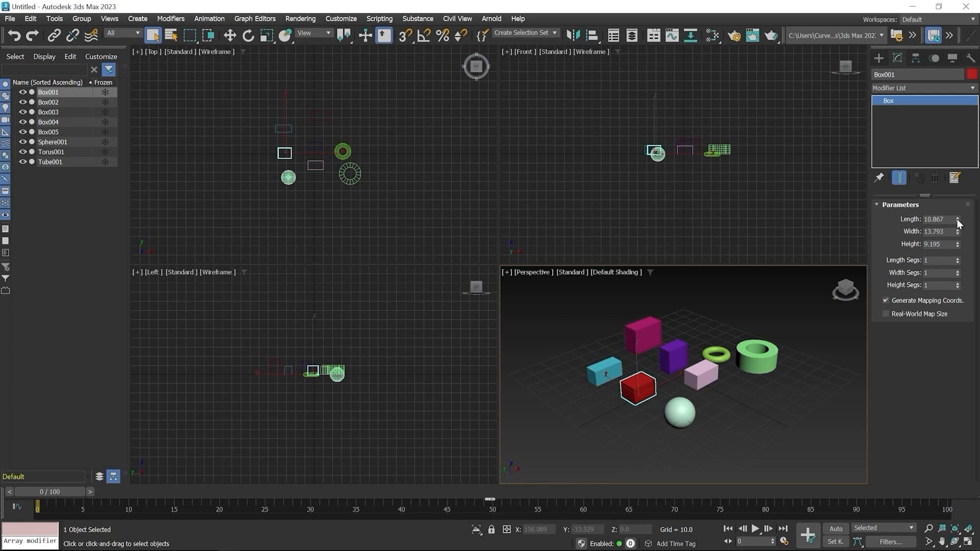
mouse_move(957, 219)
mouse_down()
mouse_move(946, 165)
mouse_move(957, 242)
mouse_move(961, 203)
mouse_up()
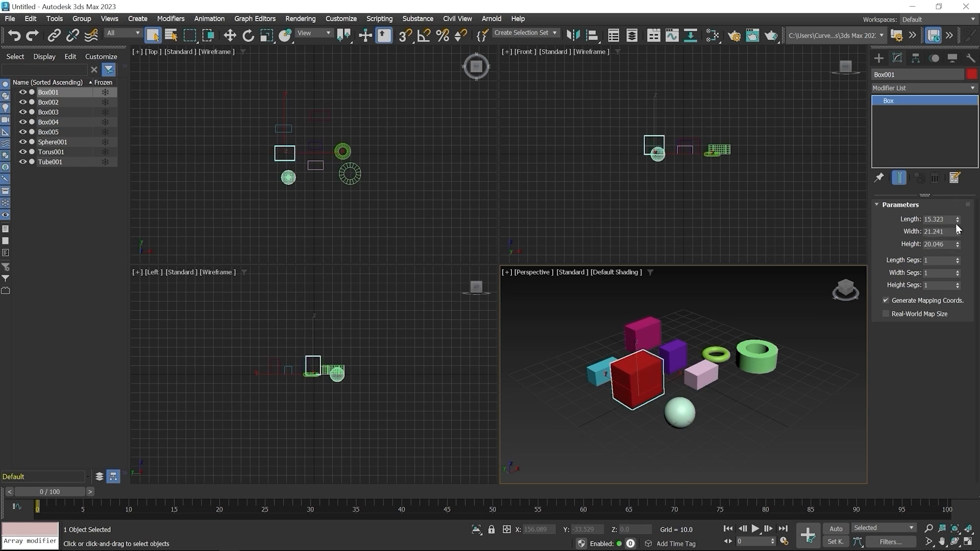
drag(950, 244, 911, 244)
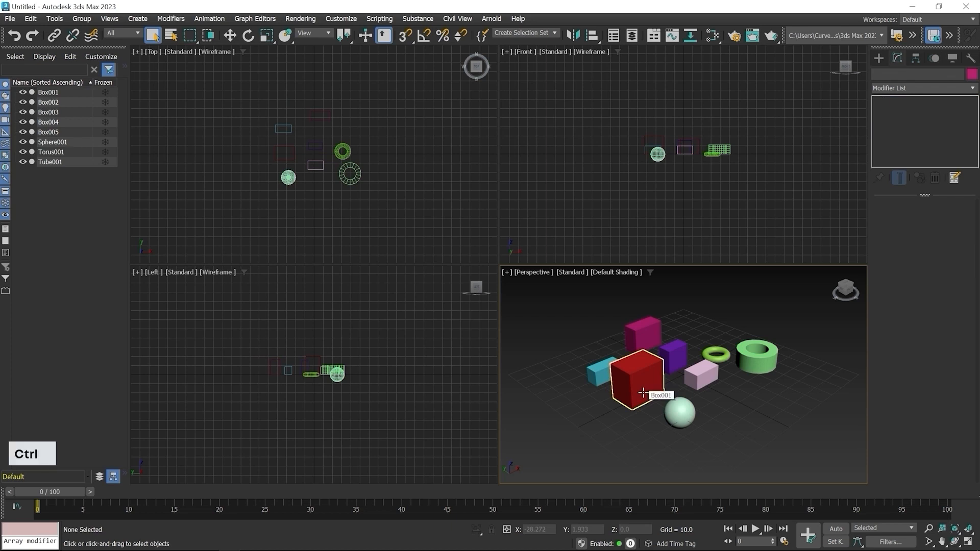
Recolor the red box, the purple box, the torus and the tube together in yellow-green from the basic palette
ctrl+click(643, 392)
ctrl+click(677, 359)
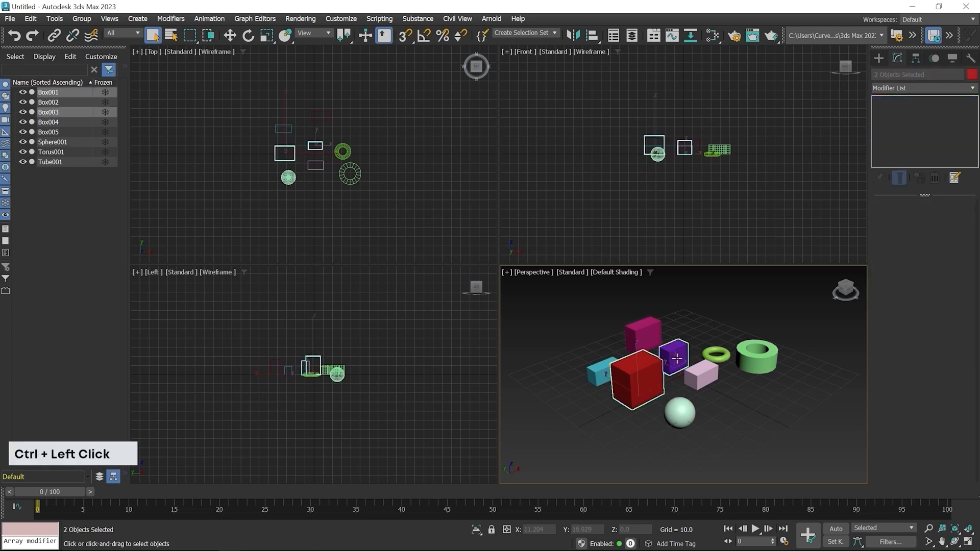
ctrl+click(716, 353)
ctrl+click(751, 353)
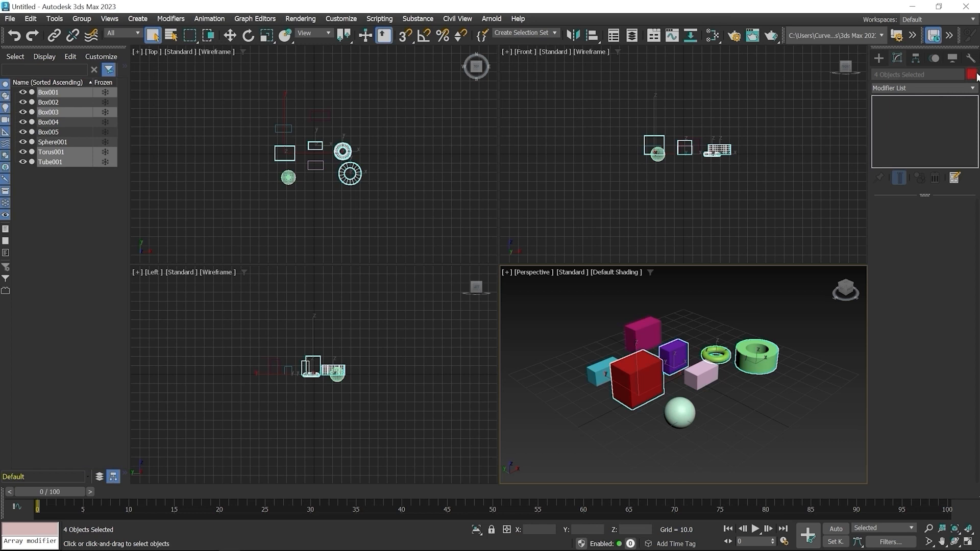
click(879, 62)
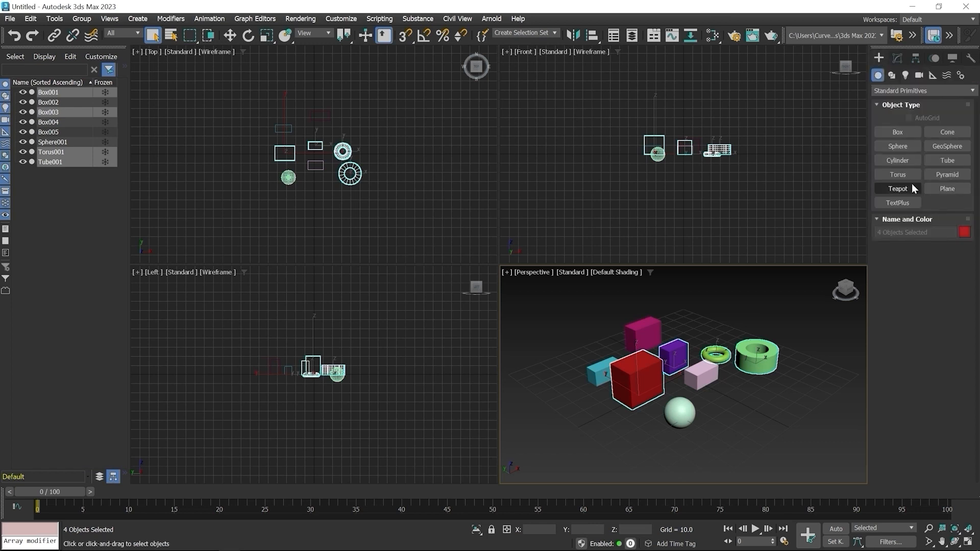
click(964, 232)
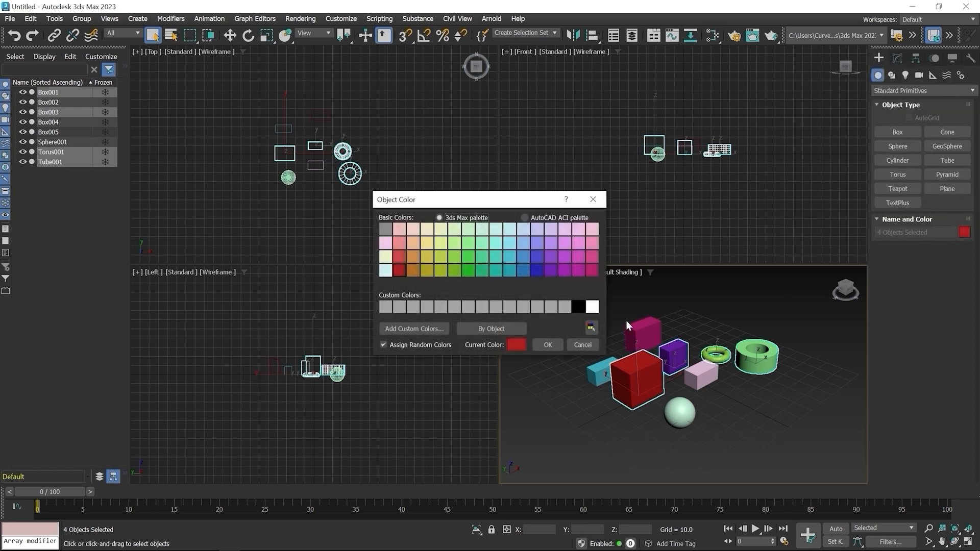
click(442, 256)
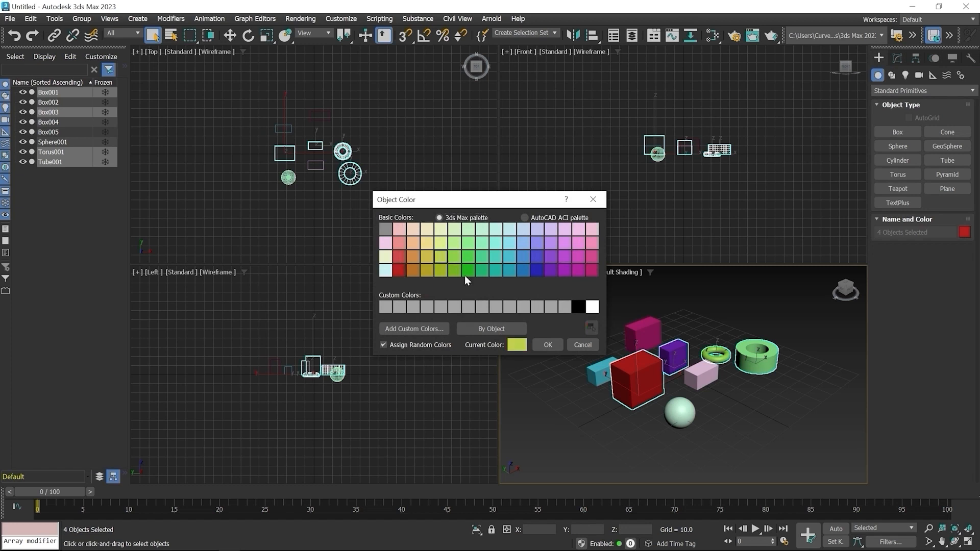
click(547, 345)
click(616, 440)
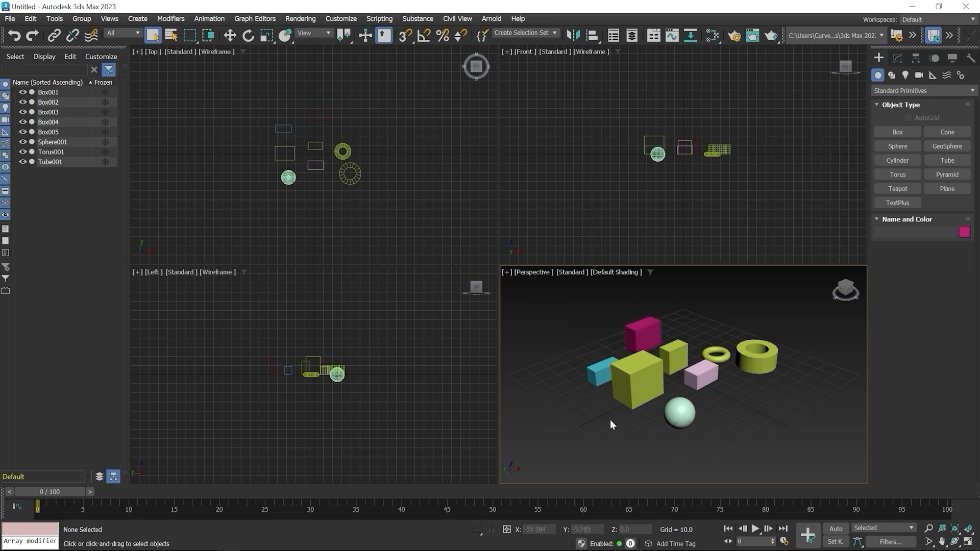
Select all objects that share the large box's yellow-green color using Select By Color
click(32, 19)
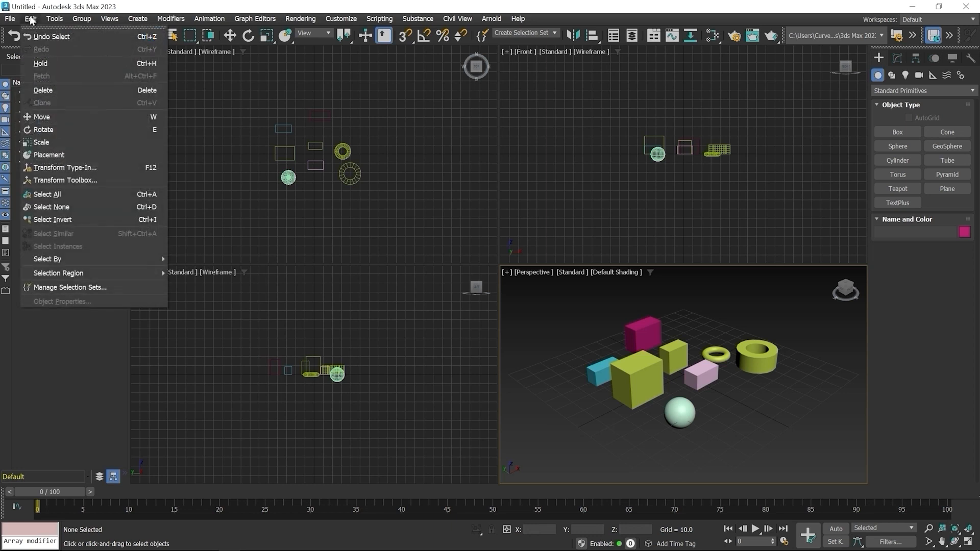
mouse_move(95, 258)
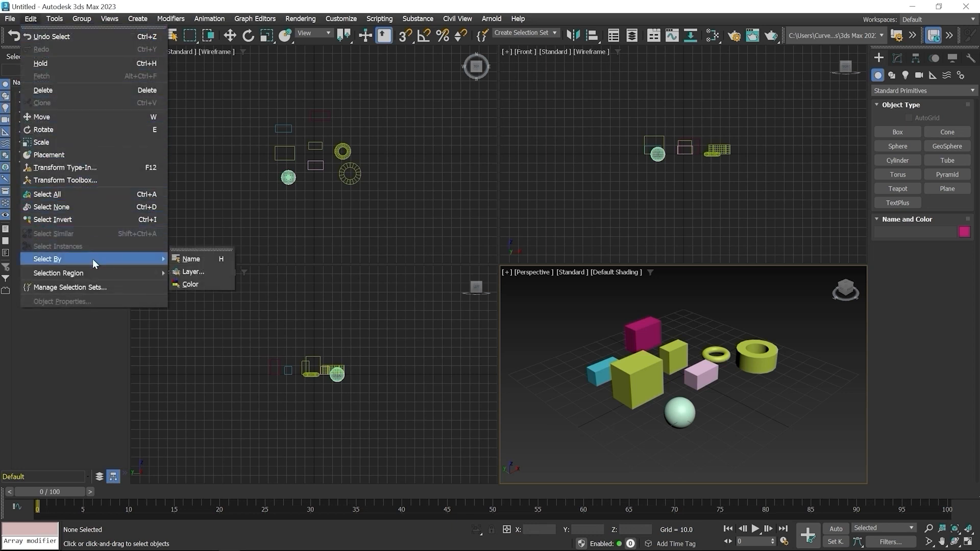
click(201, 283)
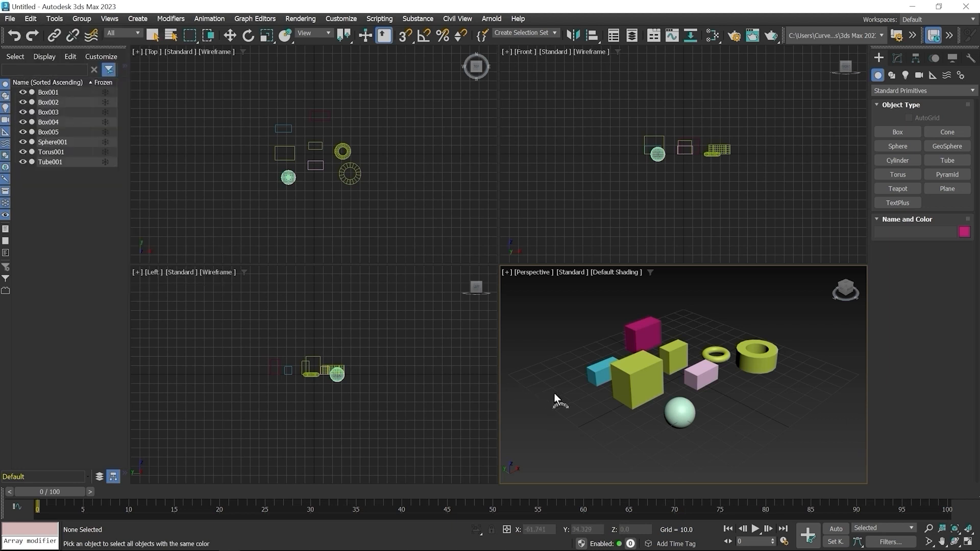
click(635, 385)
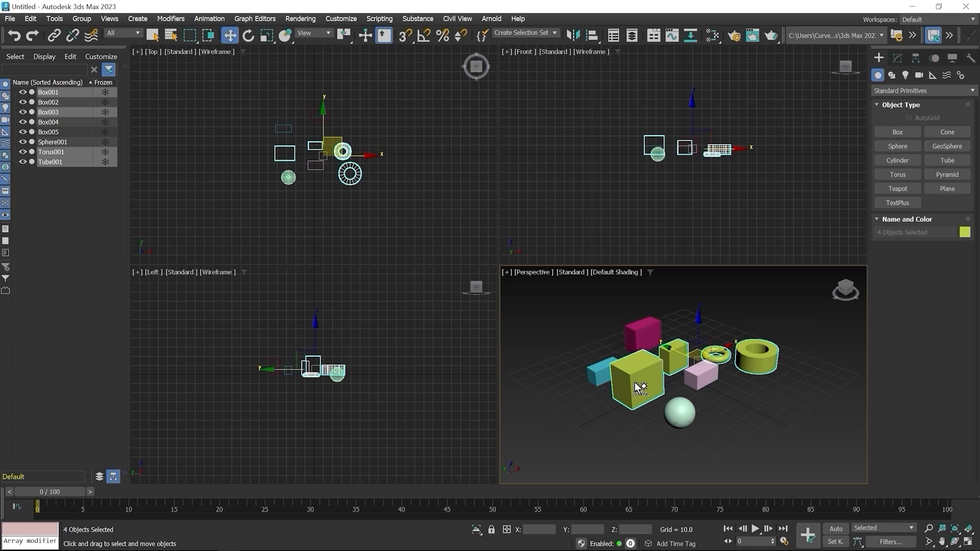
Examine the select-by-name list of scene objects and close it without choosing any object
click(31, 19)
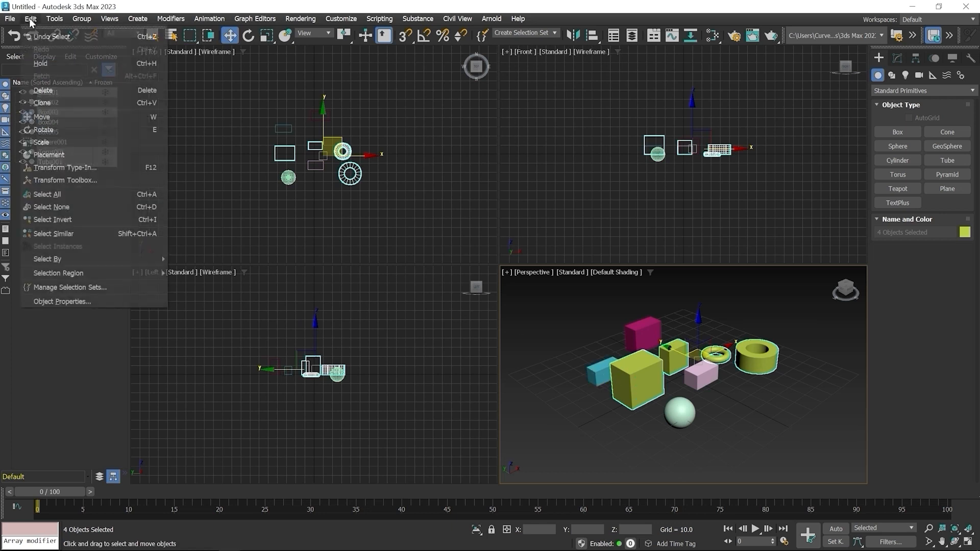
mouse_move(67, 256)
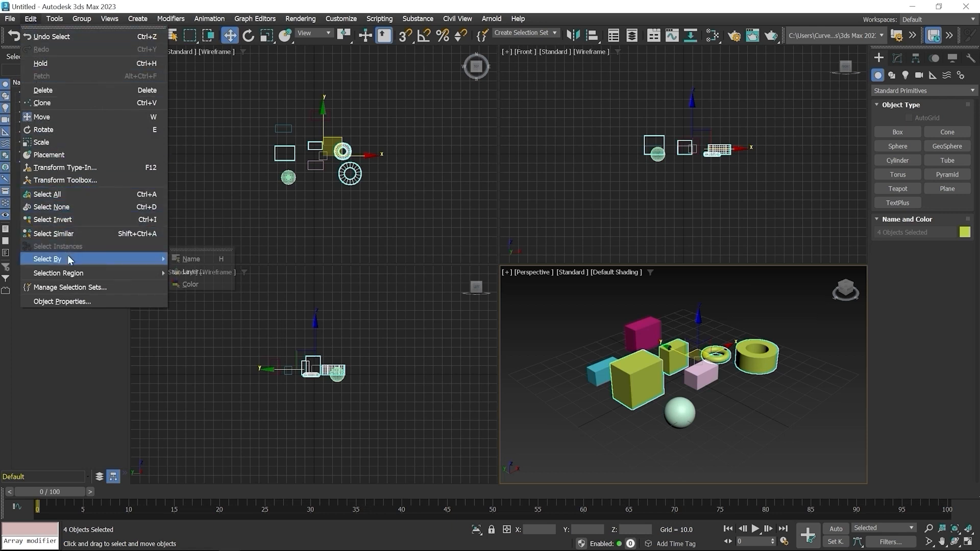
click(191, 258)
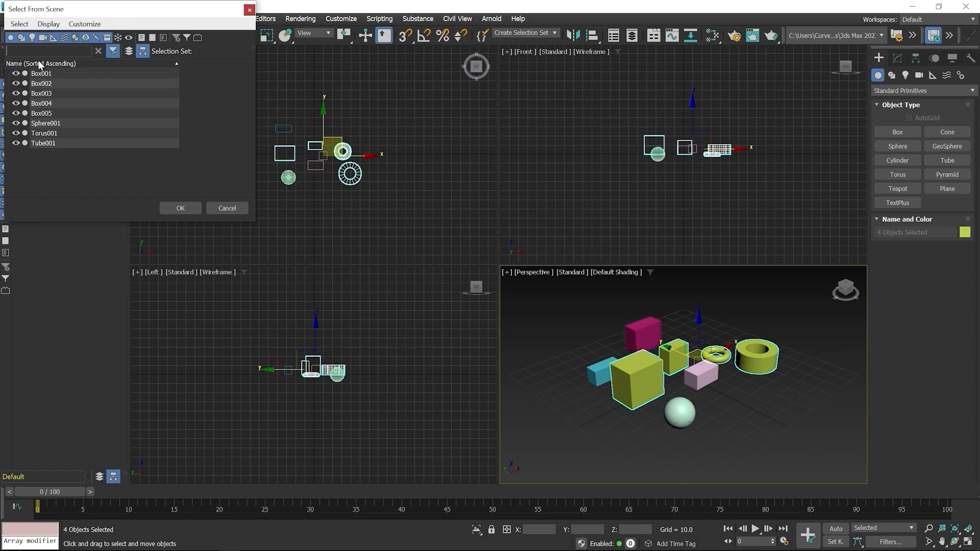
click(227, 208)
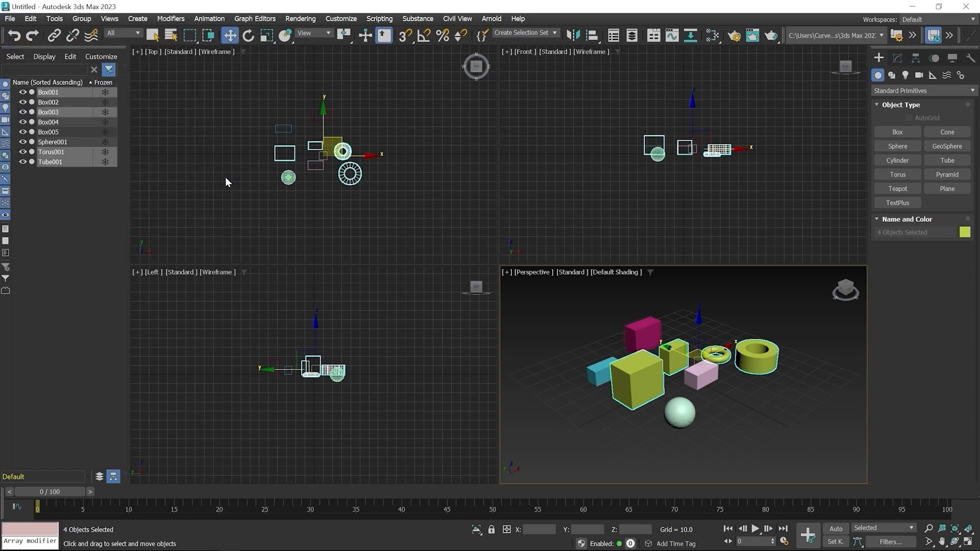
click(168, 40)
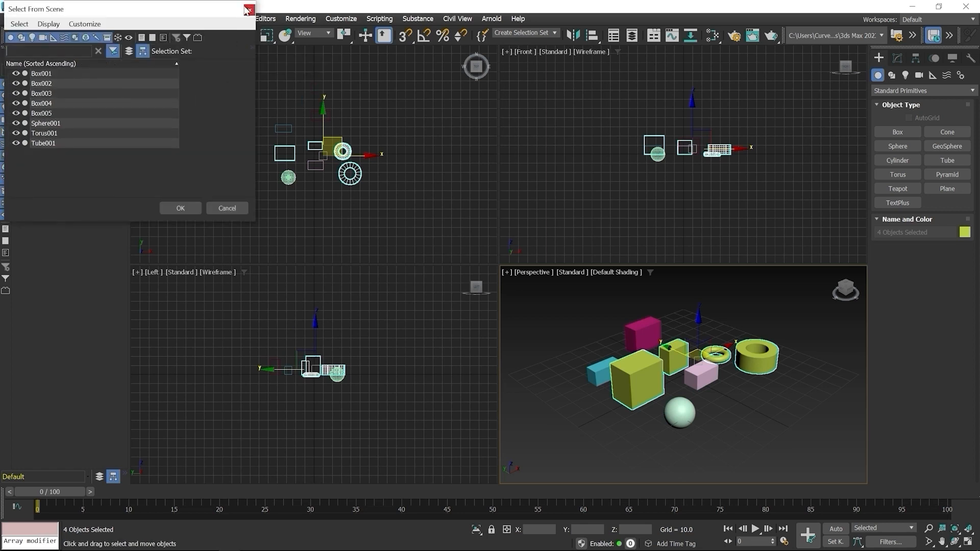
click(249, 11)
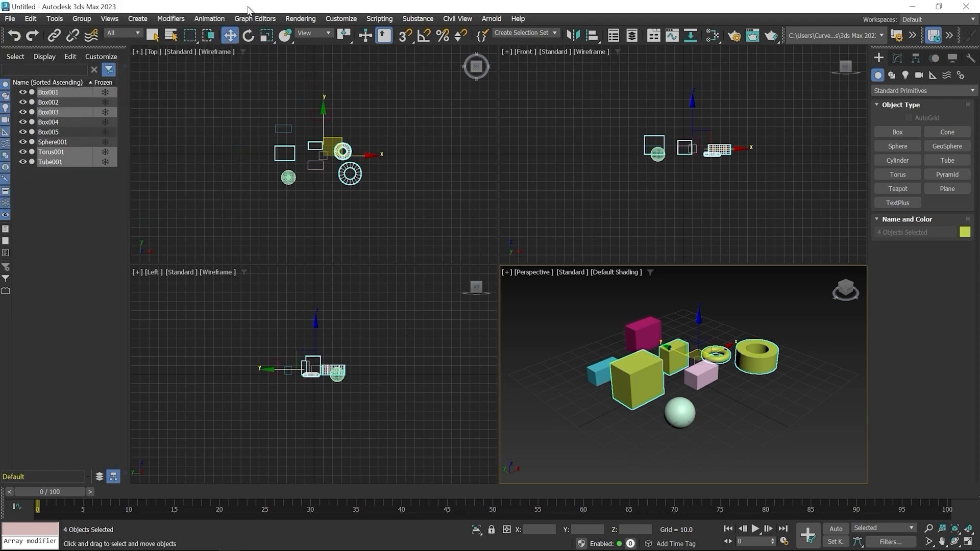
click(28, 18)
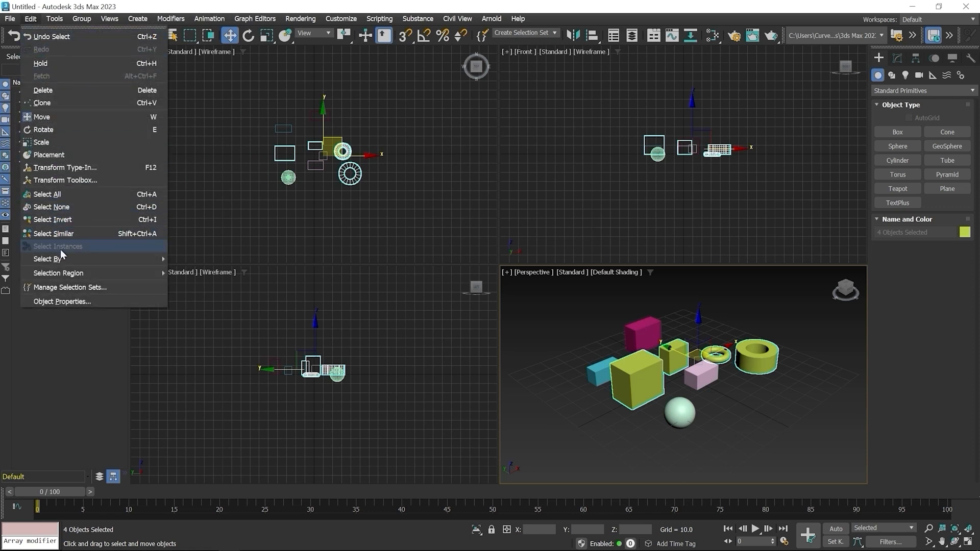
mouse_move(65, 260)
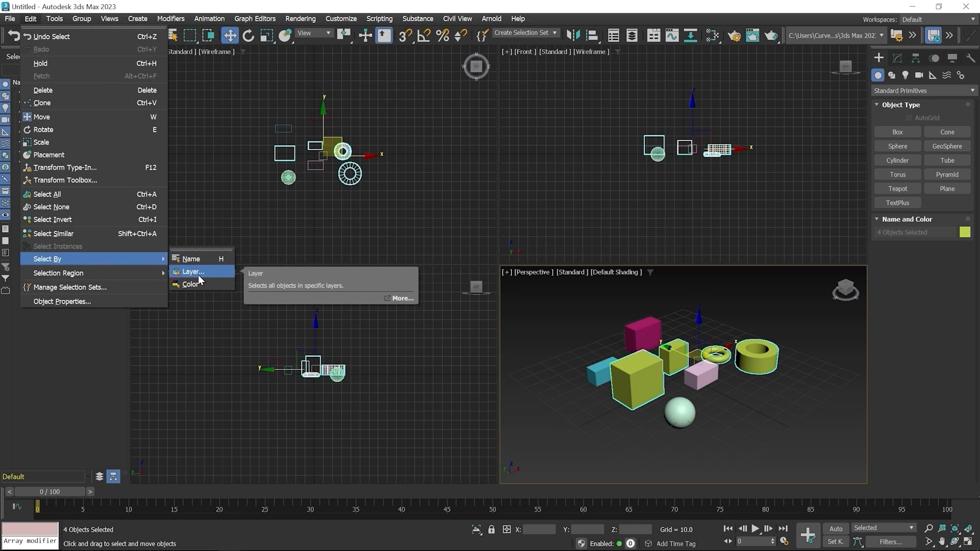
click(210, 344)
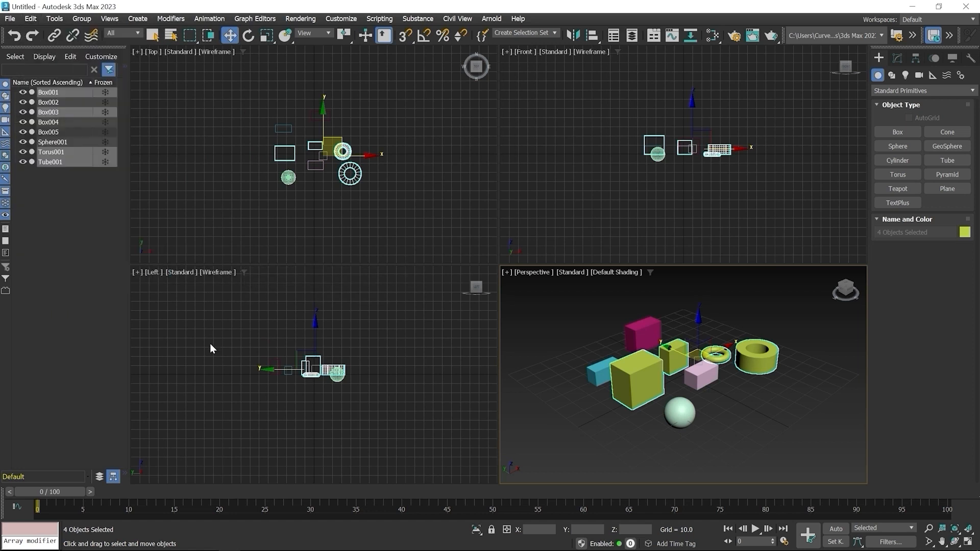
Examine the scene's layers in the Layer Explorer and close it without making changes
click(58, 19)
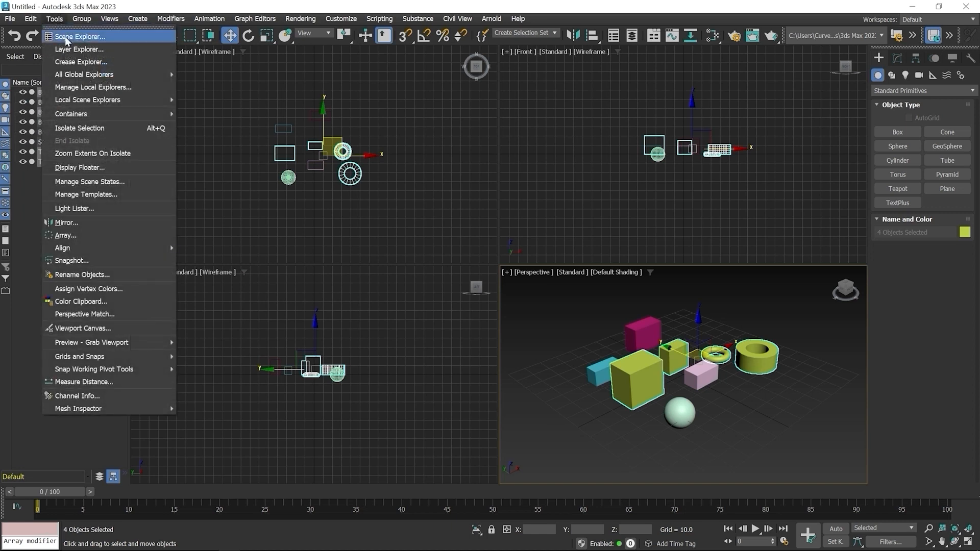
click(74, 50)
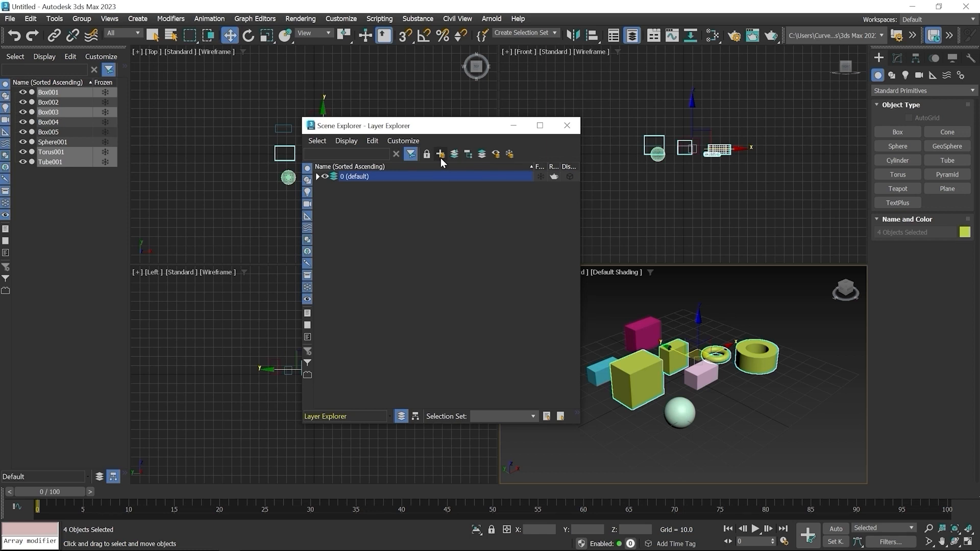
click(566, 126)
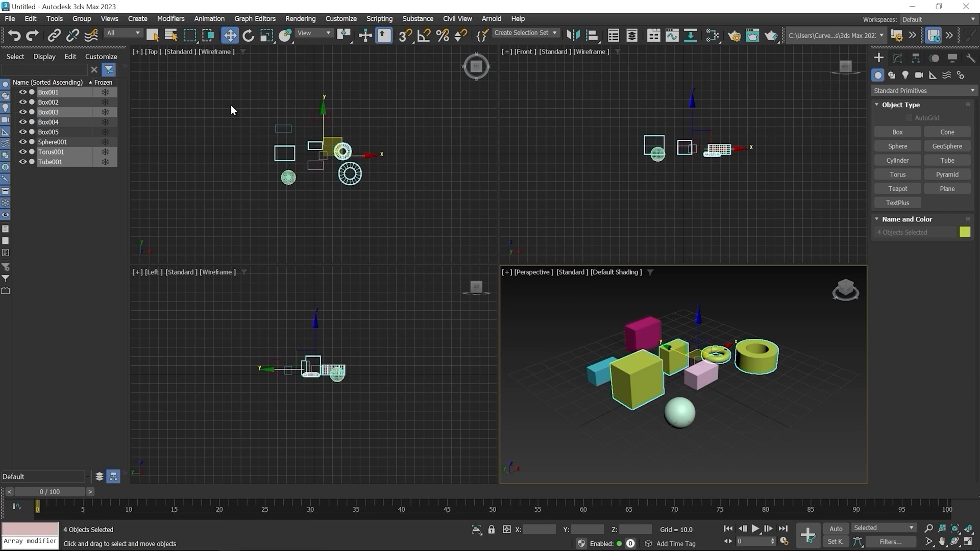
Delete all objects in the scene and reset 3ds Max without saving the changes
drag(230, 105, 401, 212)
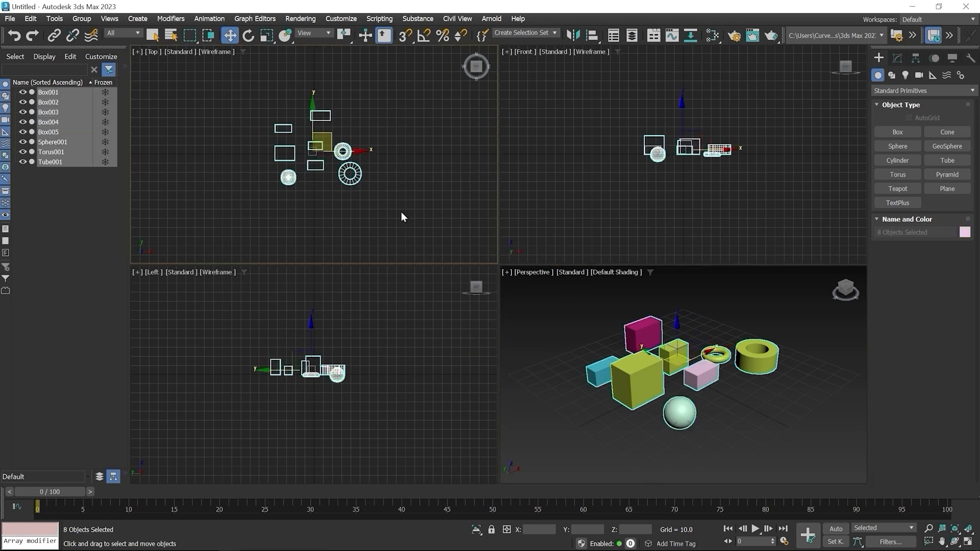
key(Delete)
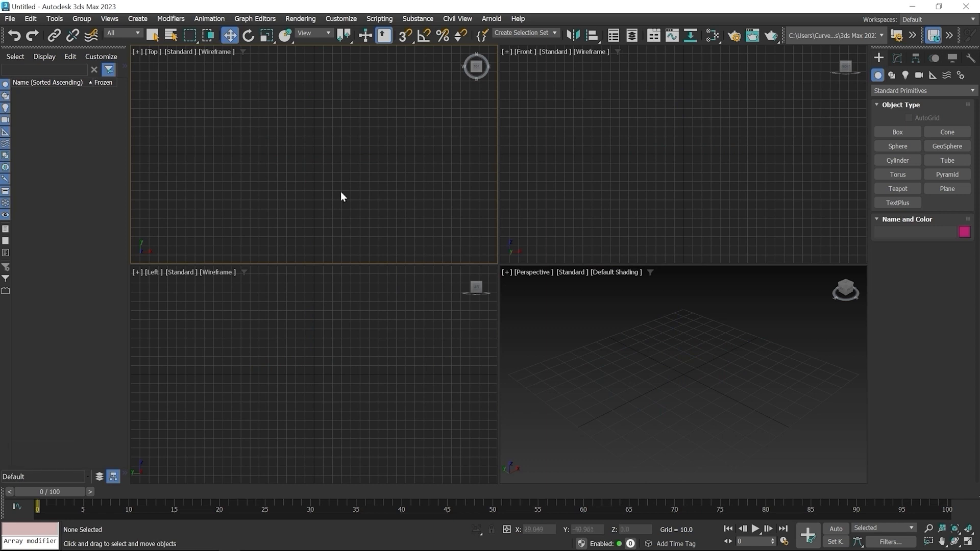
click(8, 19)
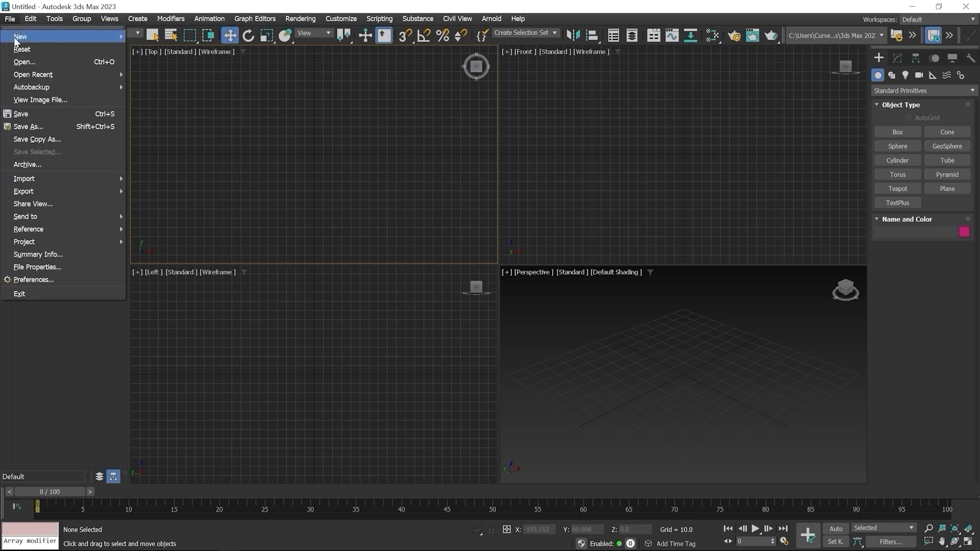
click(22, 50)
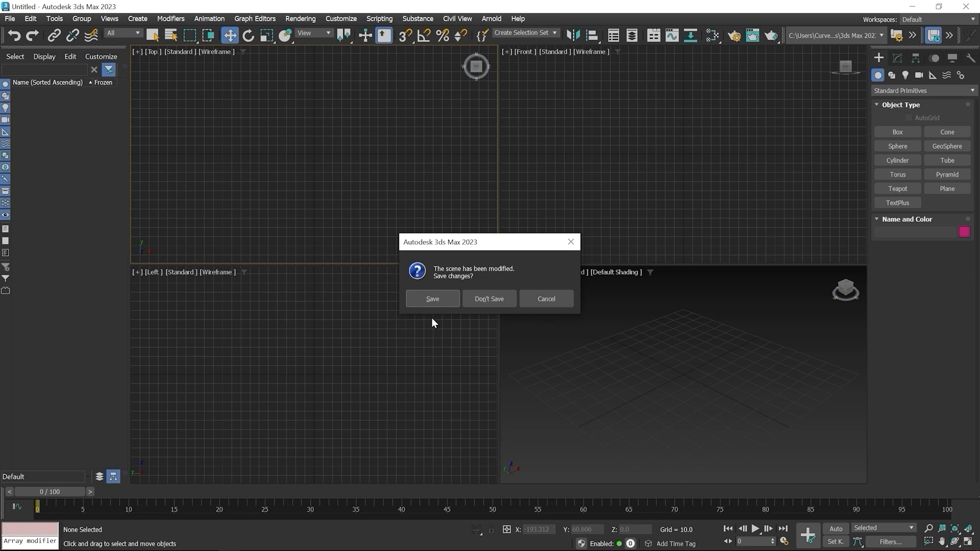
click(488, 300)
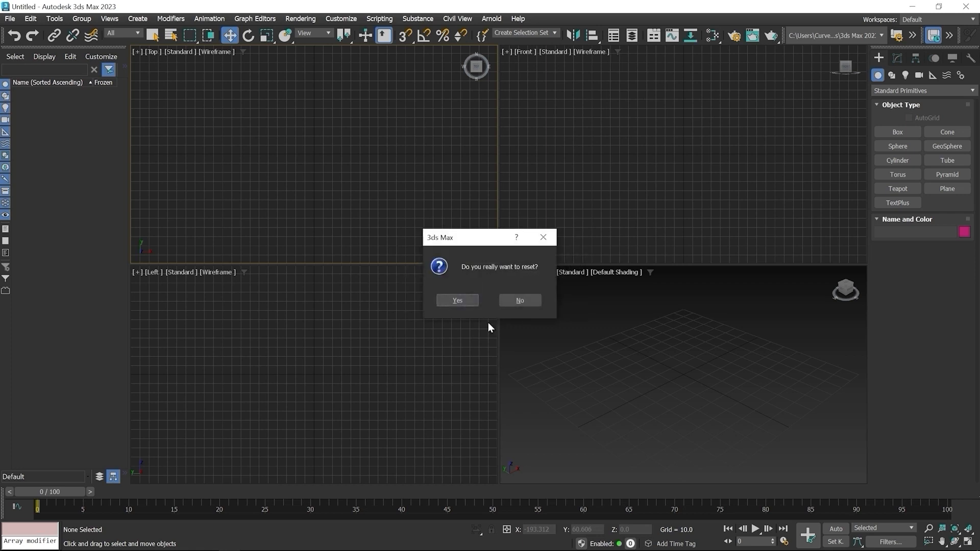
click(455, 304)
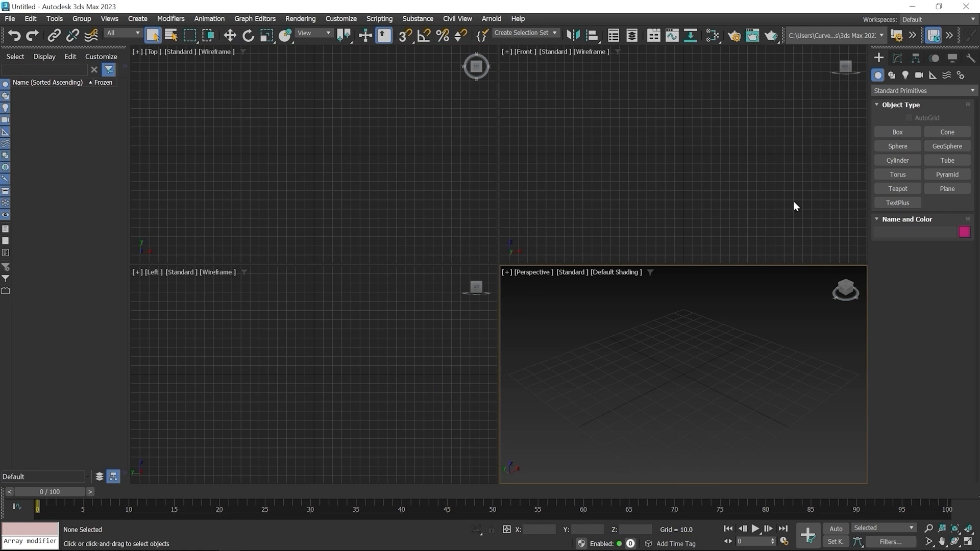
Create a tall box in the Top view, about 10.0 long, 7.9 wide and 51.0 high
click(890, 134)
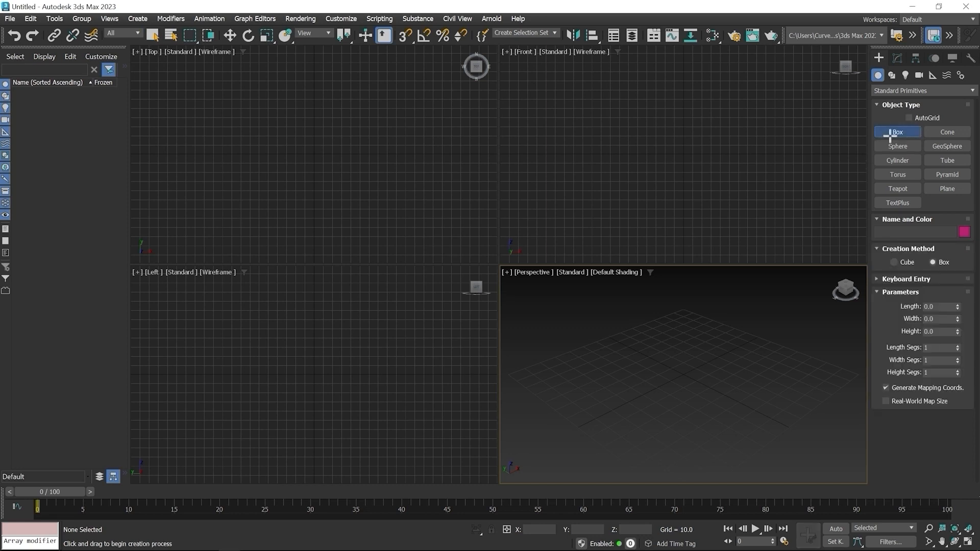
click(282, 132)
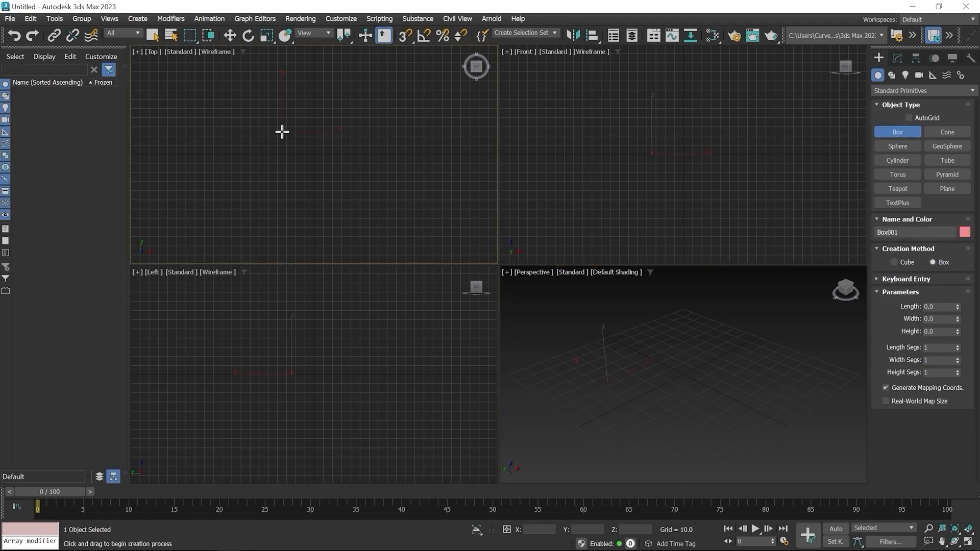
drag(282, 132, 287, 138)
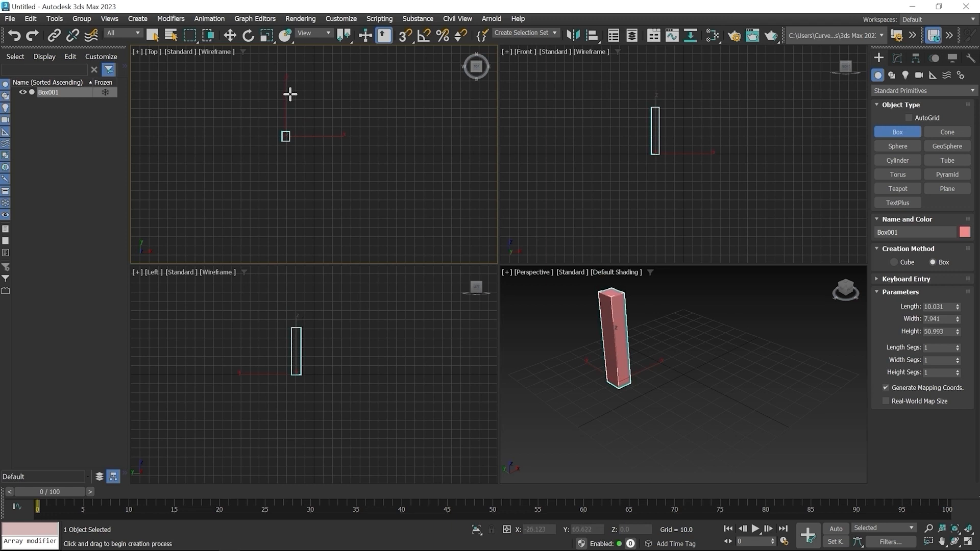
right_click(343, 107)
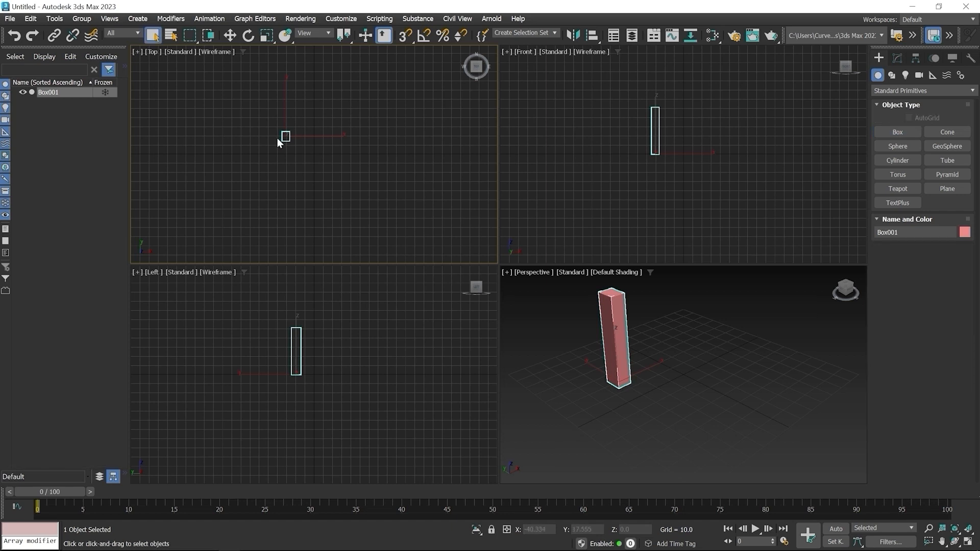
Set the box's length to 5, its width to 5 and its height to 40
click(896, 58)
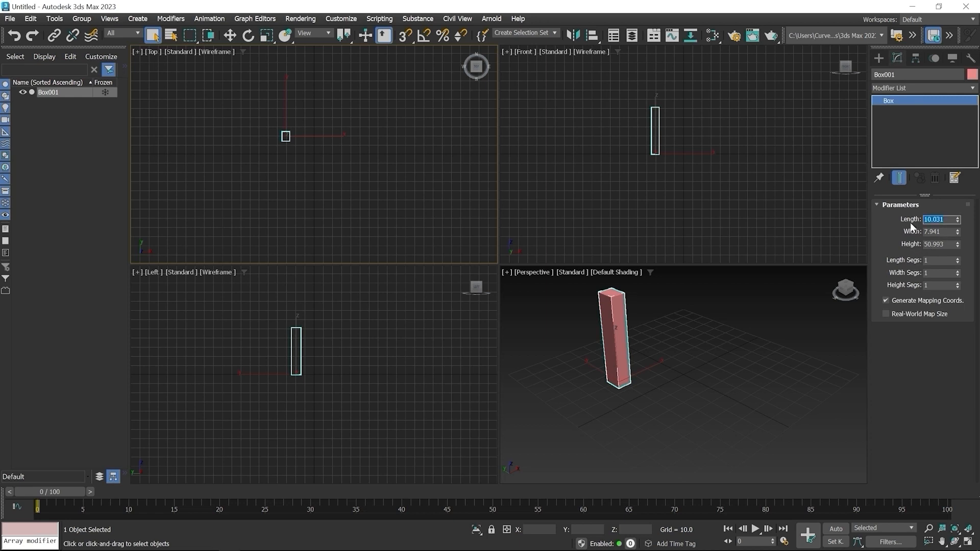
key(BackSpace)
text(5)
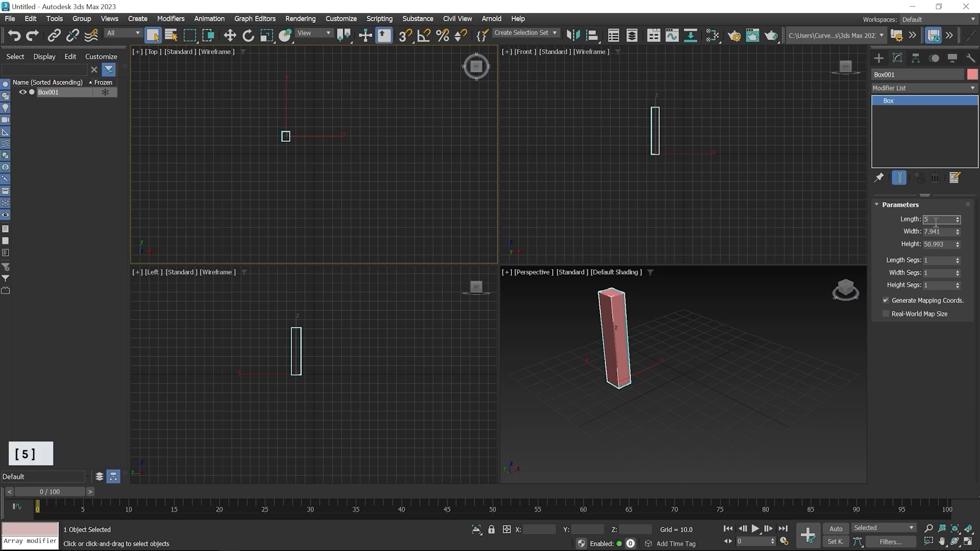
key(Tab)
text(5)
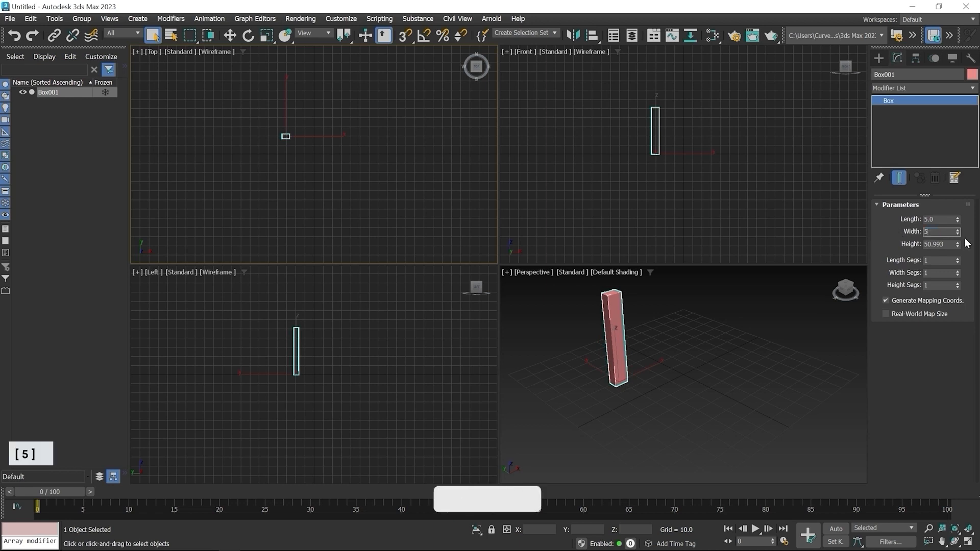
key(Tab)
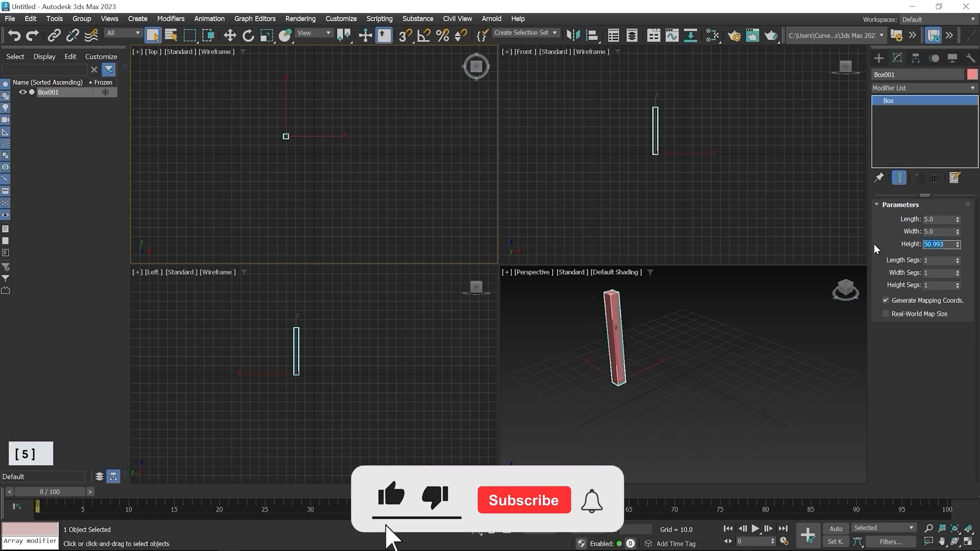
text(40)
key(Return)
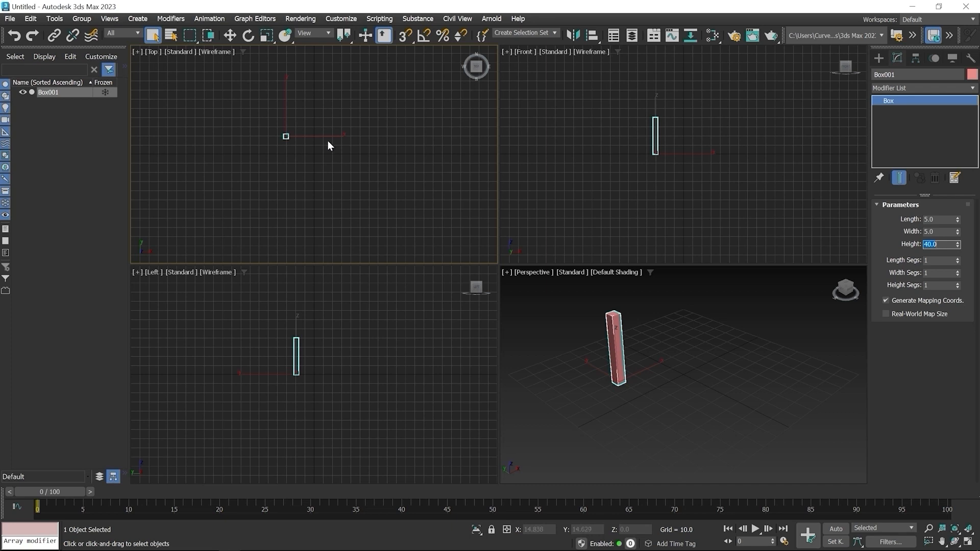
Clone the post once as a Copy about 47 units along the positive X axis
click(225, 35)
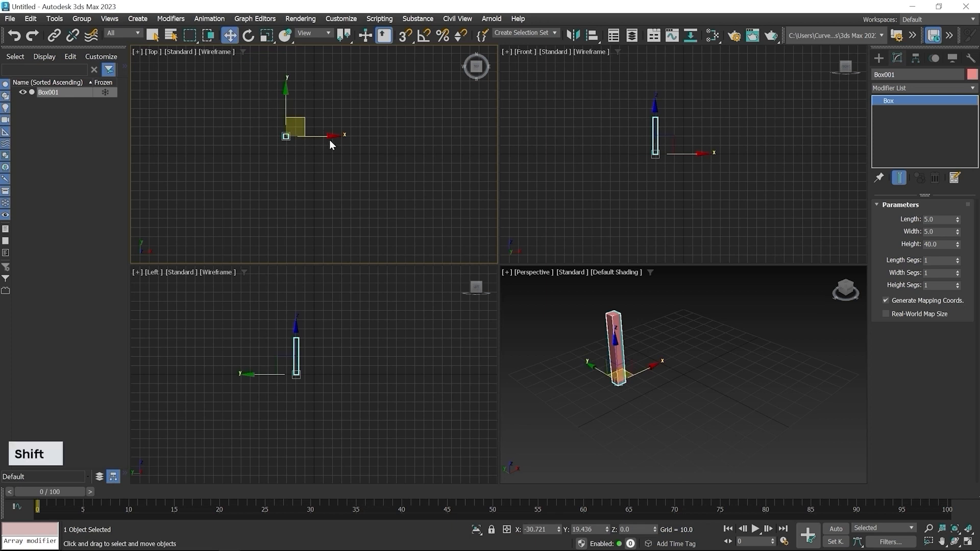
shift+drag(331, 137, 372, 138)
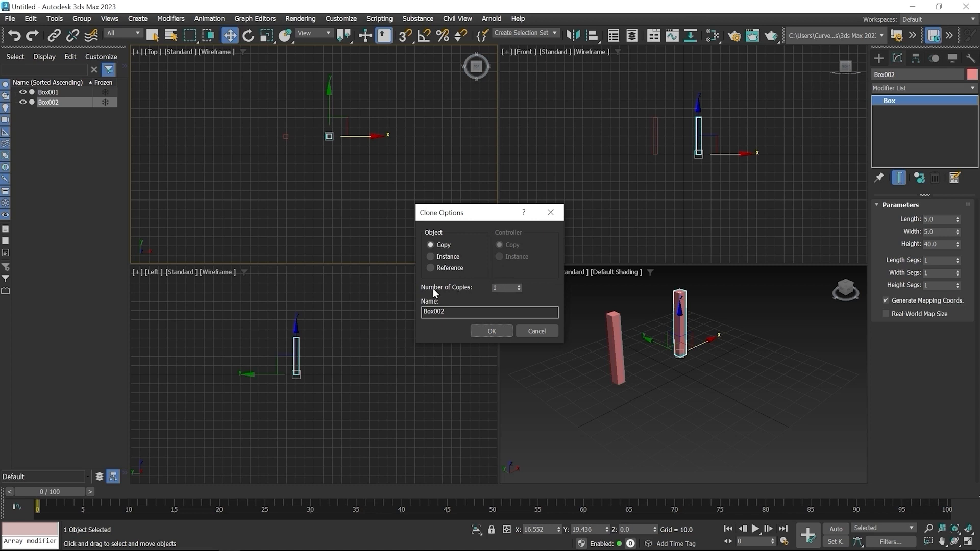
click(492, 331)
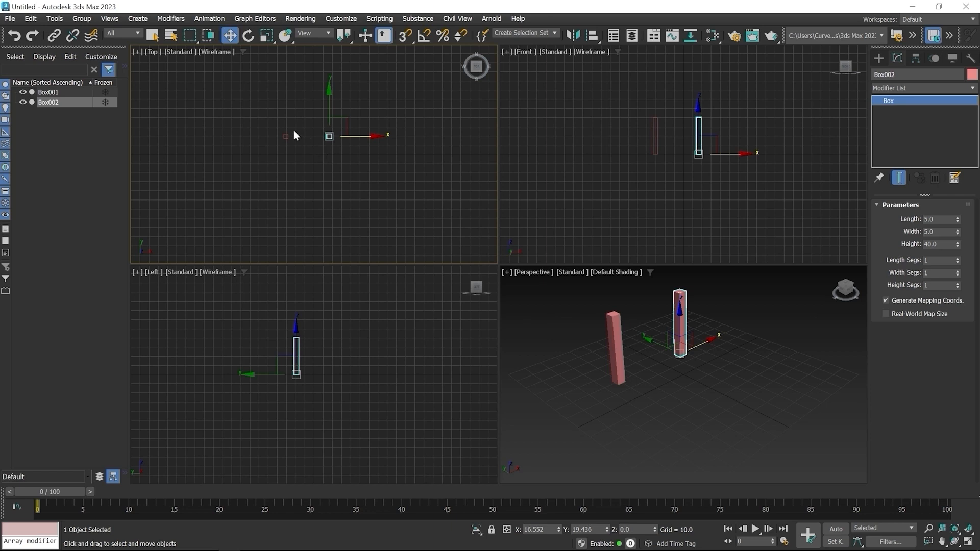
Clone both posts together once as Copies along the negative Y axis in the Top view to form a rectangle of four
drag(320, 142, 366, 161)
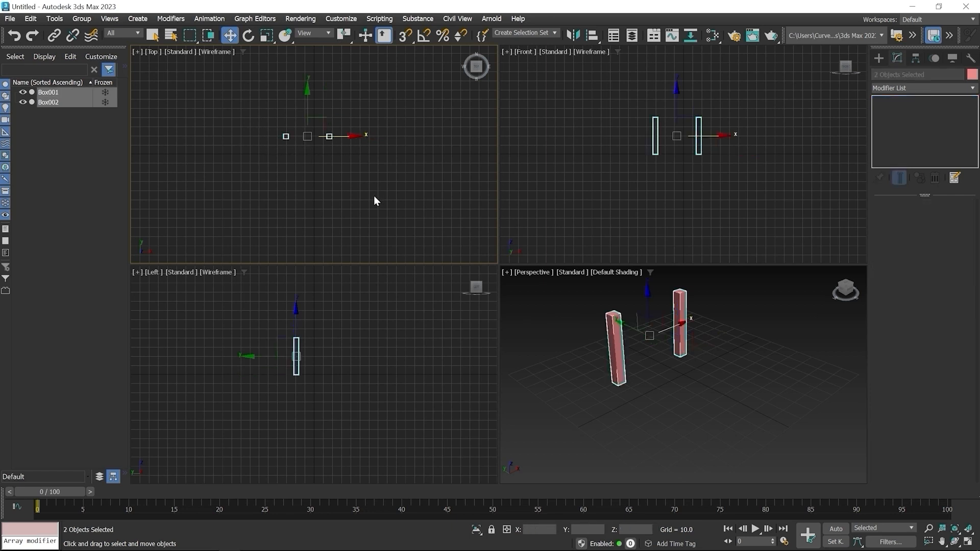
key(shift)
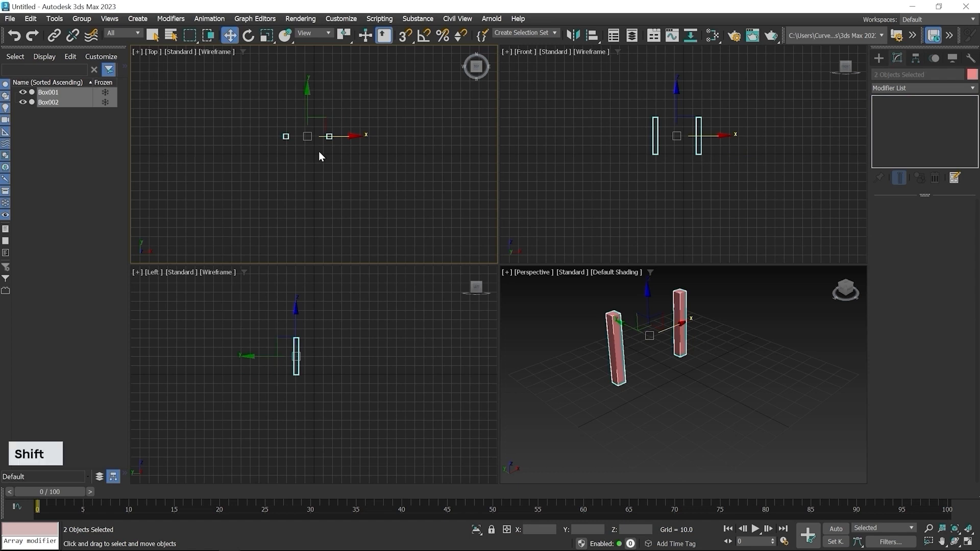
shift+drag(306, 92, 321, 131)
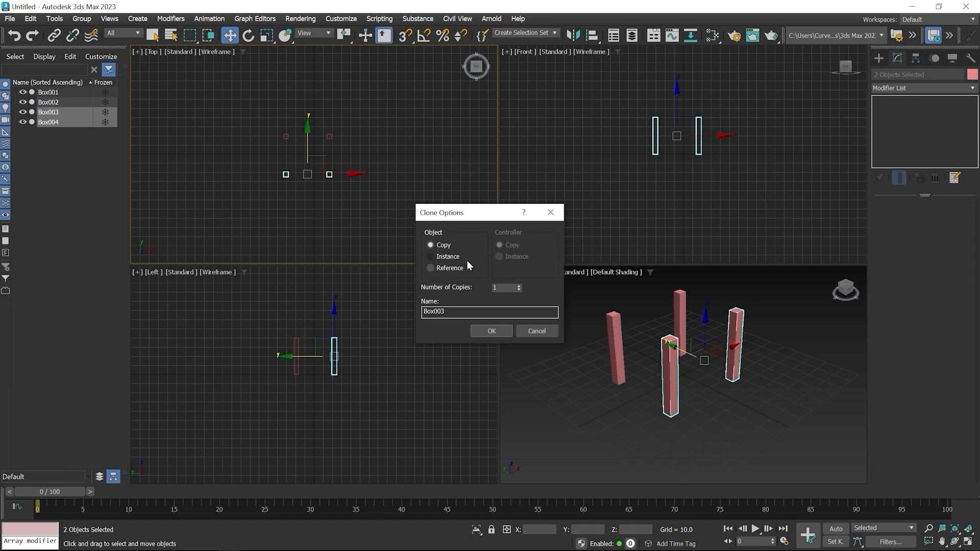
click(488, 333)
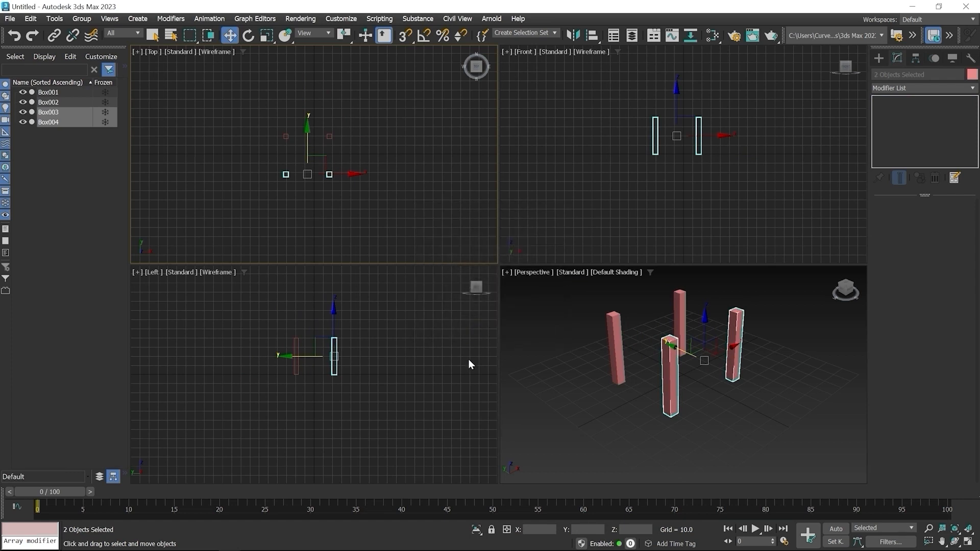
click(598, 419)
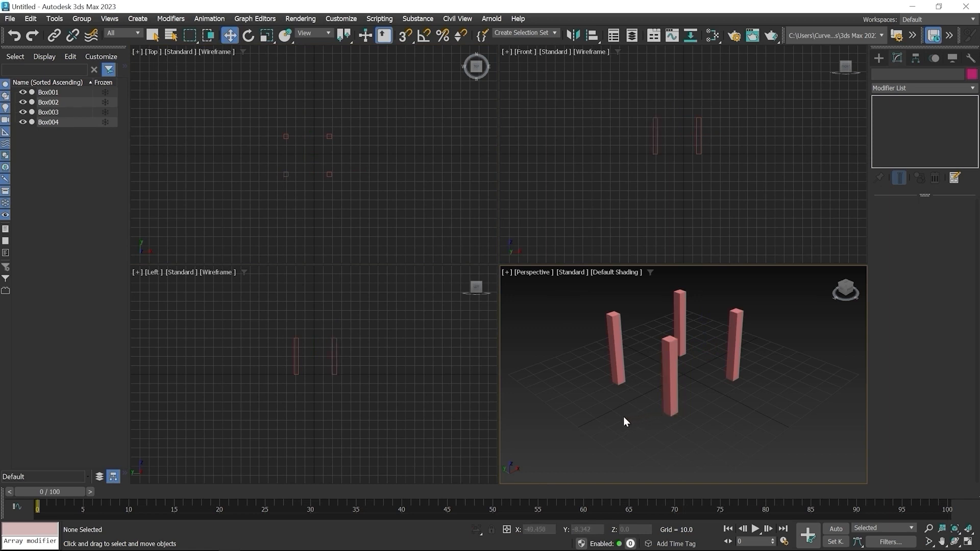
Clone the post at the positive X, positive Y corner along X as 8 Copies spaced about 26 units apart
click(327, 137)
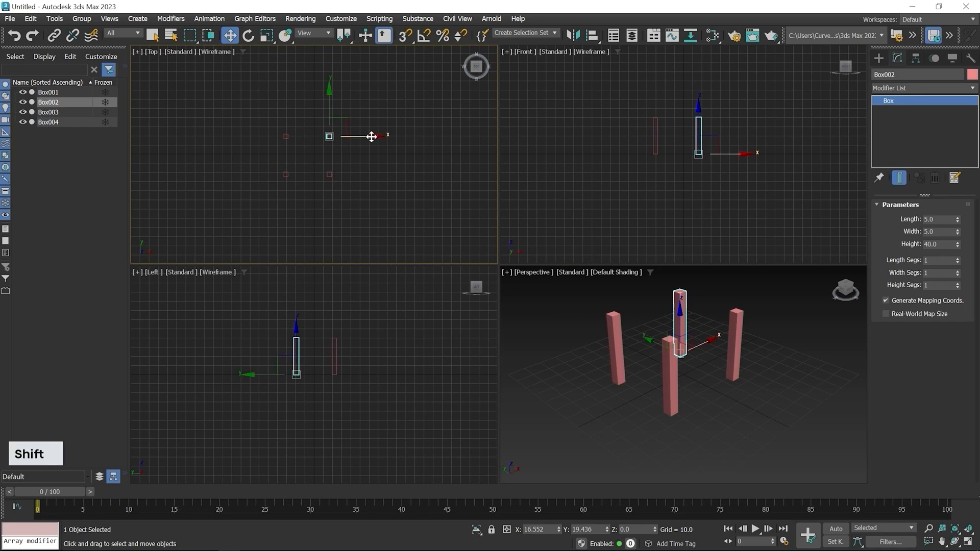
shift+drag(372, 136, 395, 136)
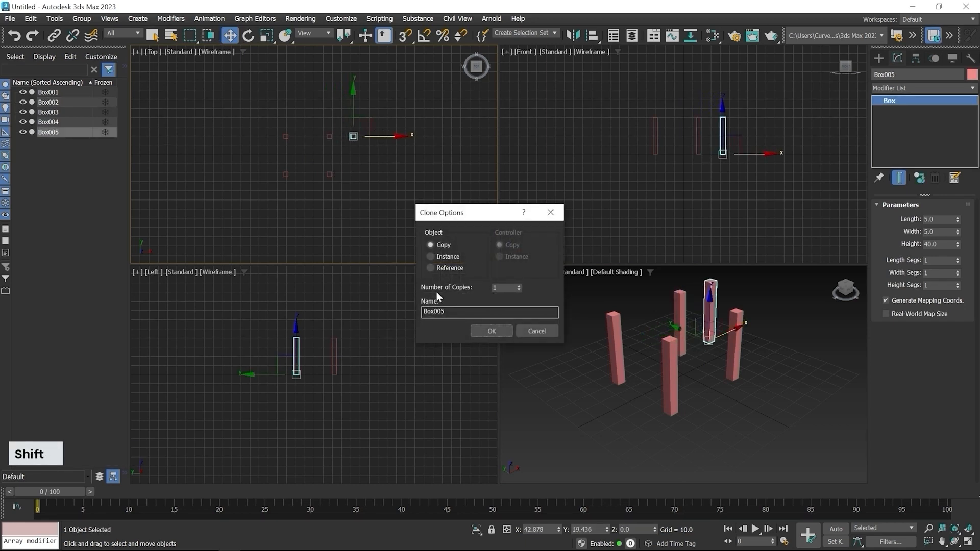
click(518, 286)
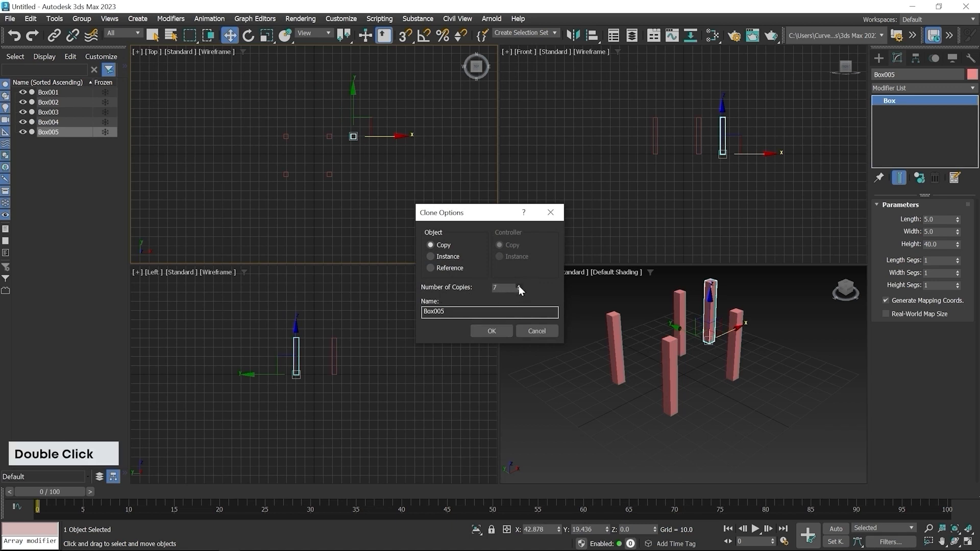
click(518, 286)
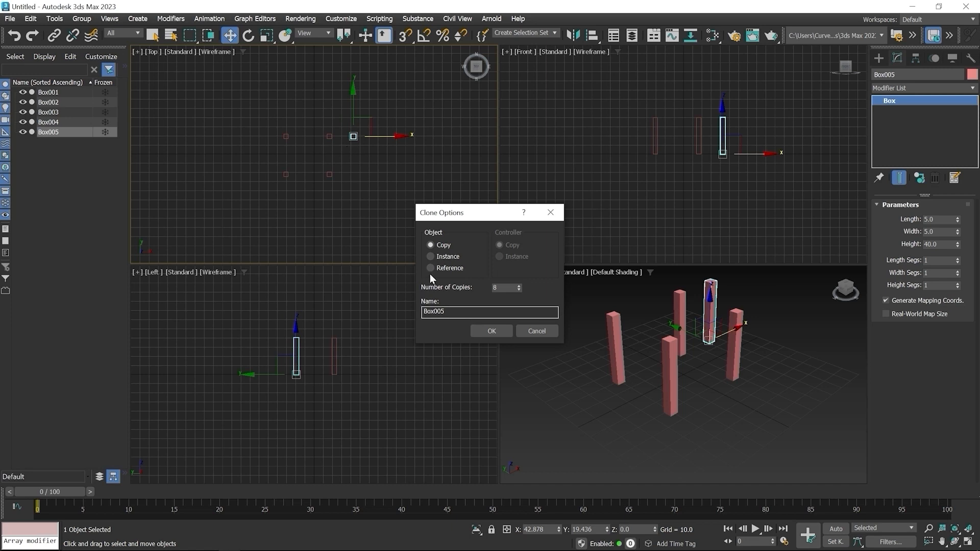
click(486, 331)
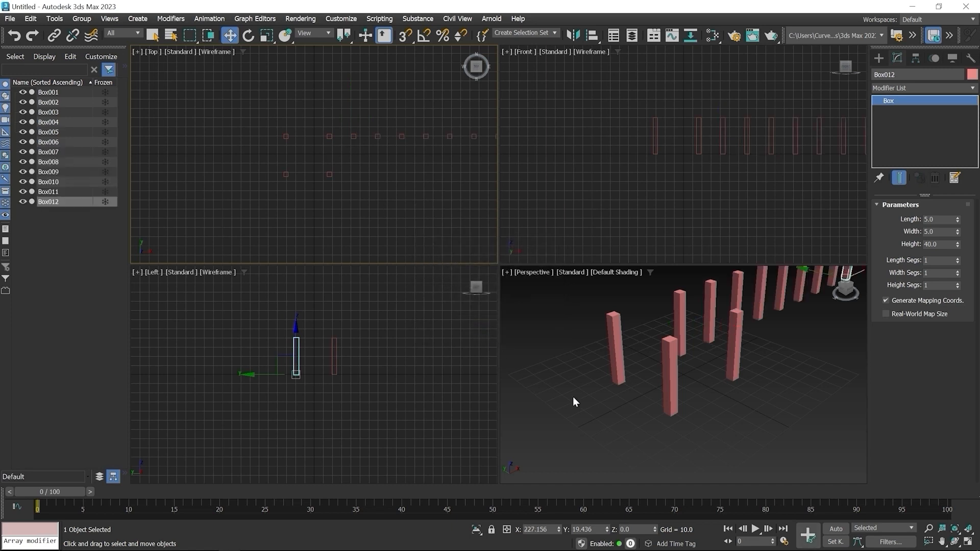
Delete the eight extra posts in the row, keeping the four corner posts
middle_drag(741, 421, 700, 452)
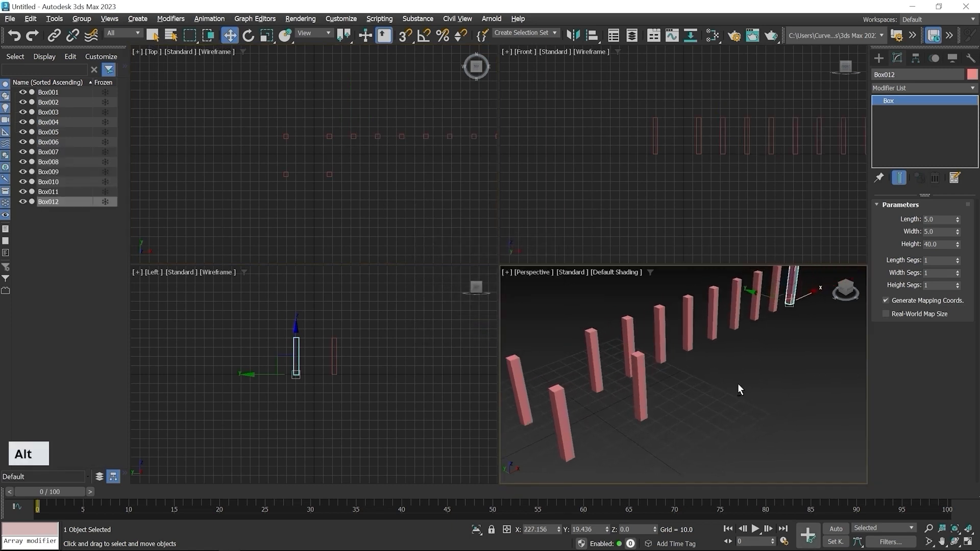
alt+middle_drag(742, 387, 718, 371)
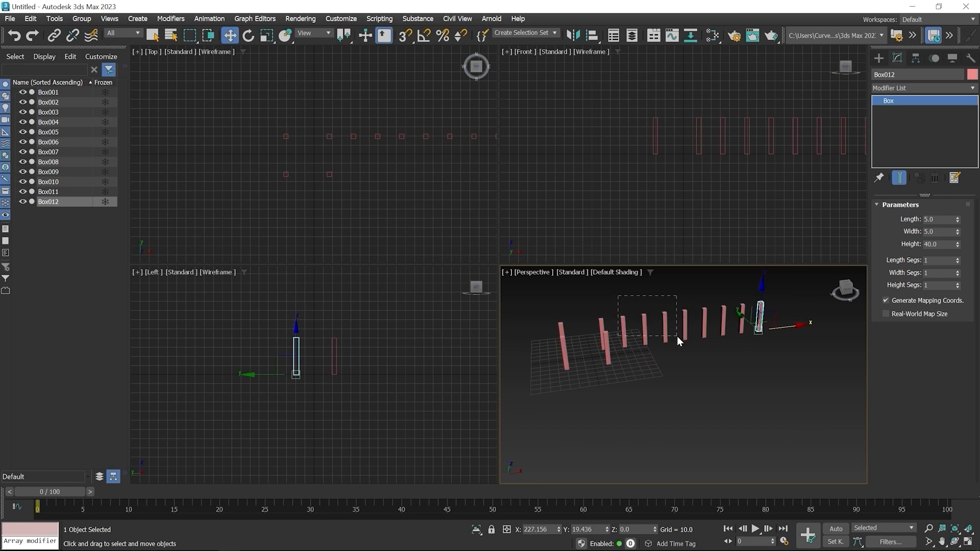
drag(677, 336, 684, 341)
key(Delete)
drag(702, 295, 781, 360)
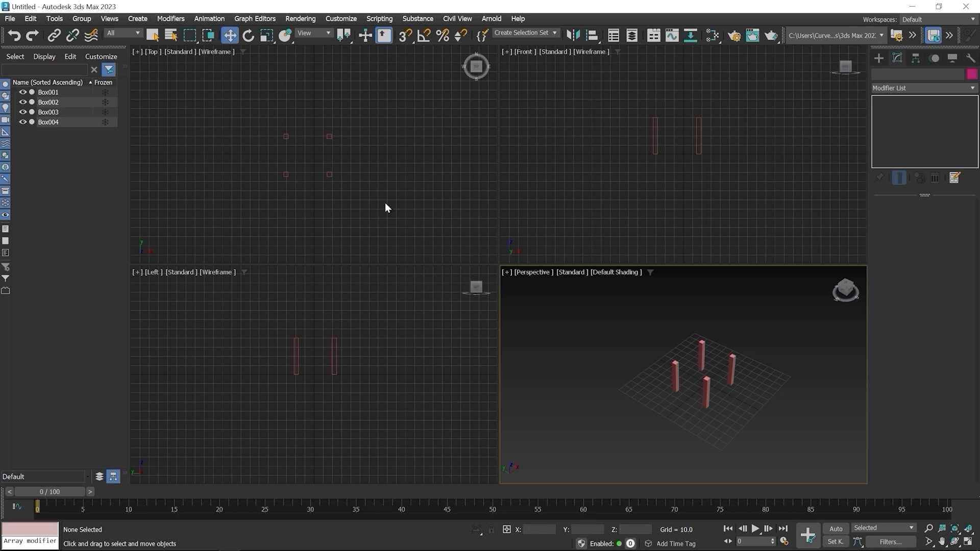
Group the four posts under the name Legs
drag(248, 111, 360, 183)
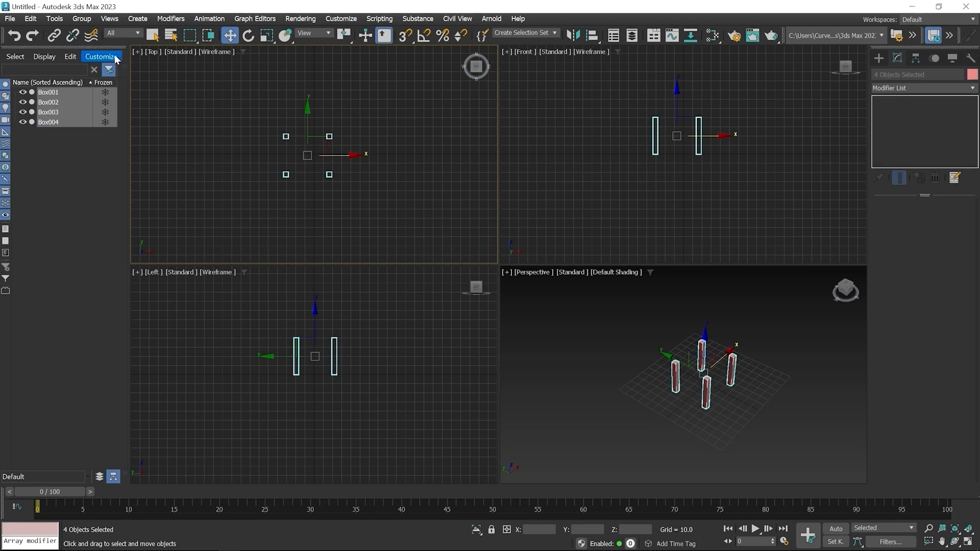
click(81, 19)
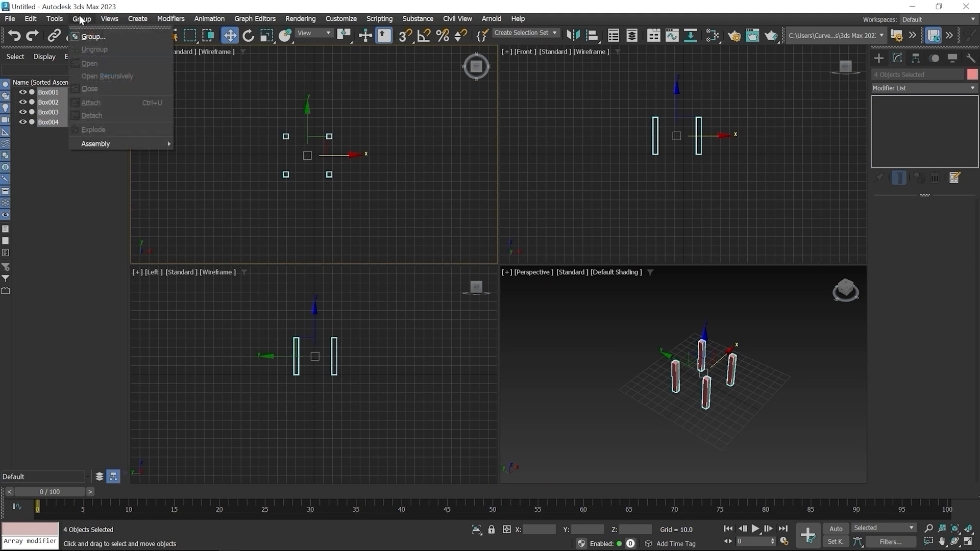
click(92, 39)
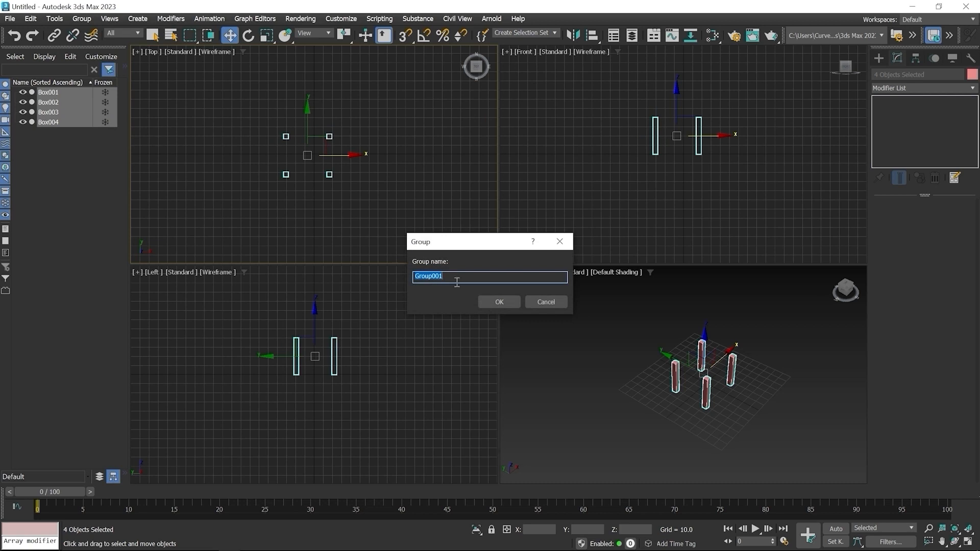
text(Legs)
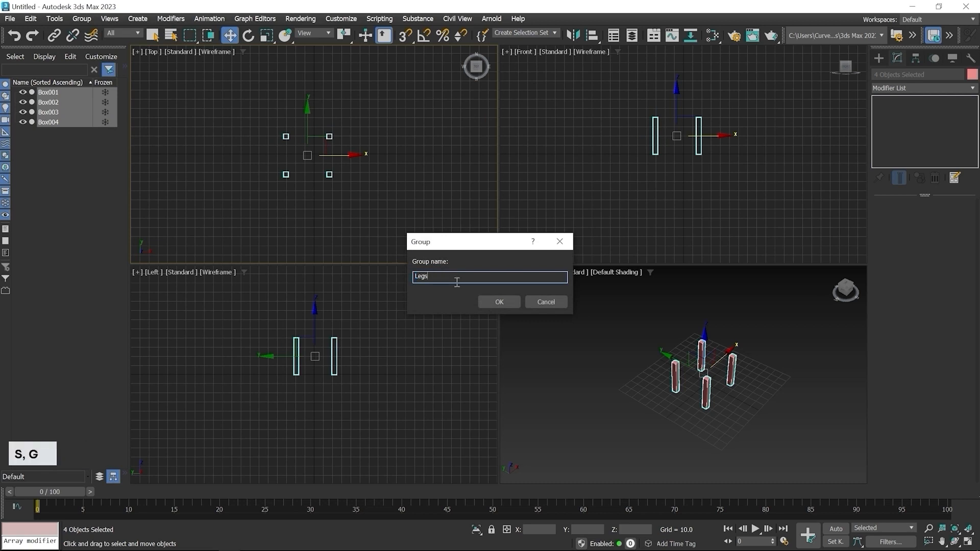
key(Return)
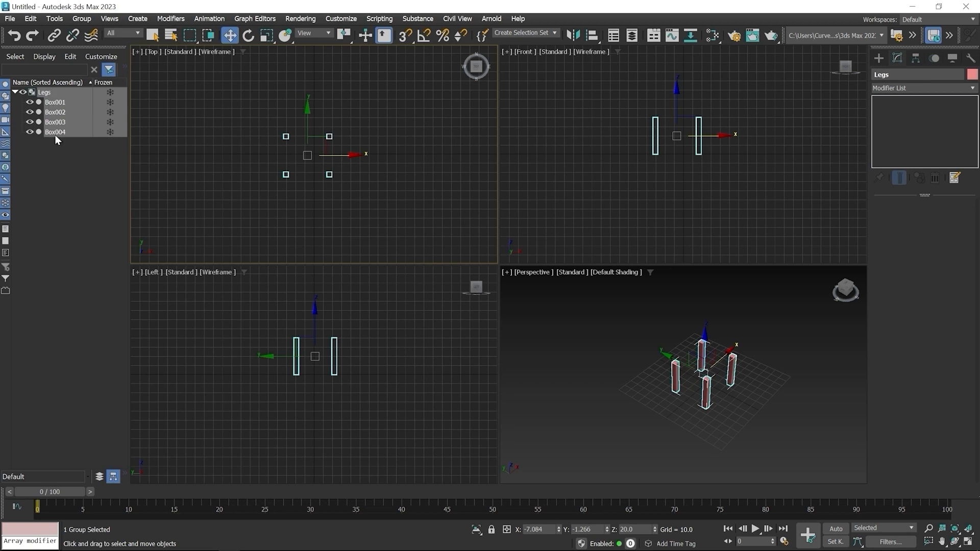
Center the Legs group on the grid by setting its X and Y position to 0
click(15, 92)
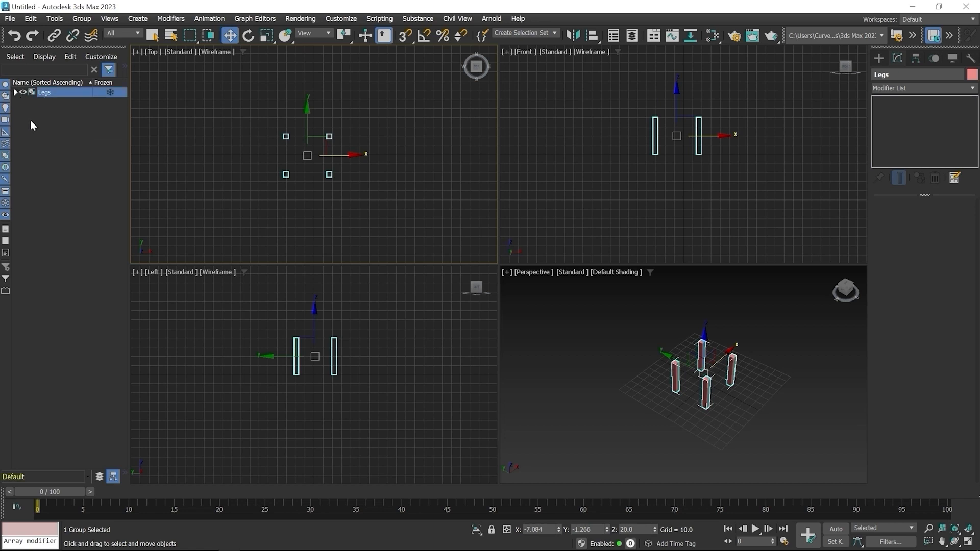
click(15, 92)
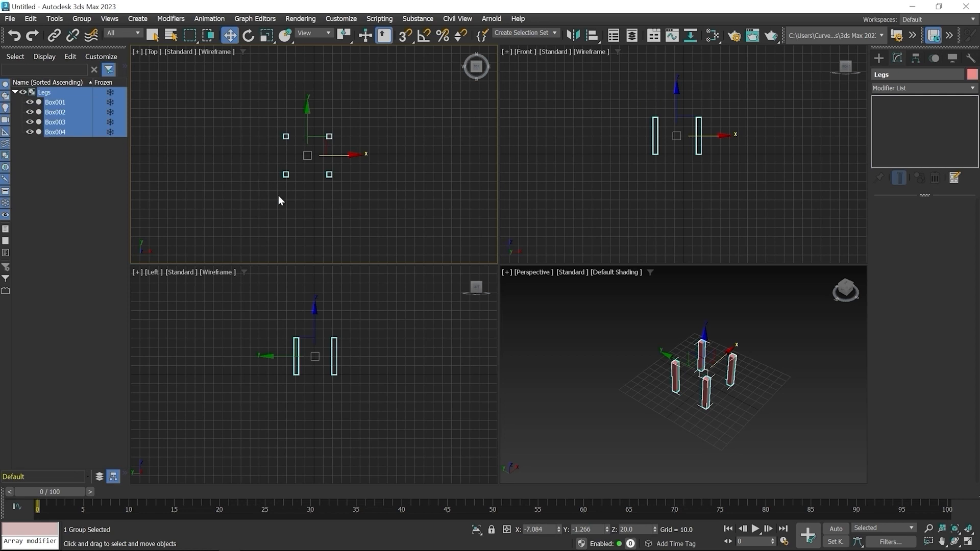
right_click(560, 531)
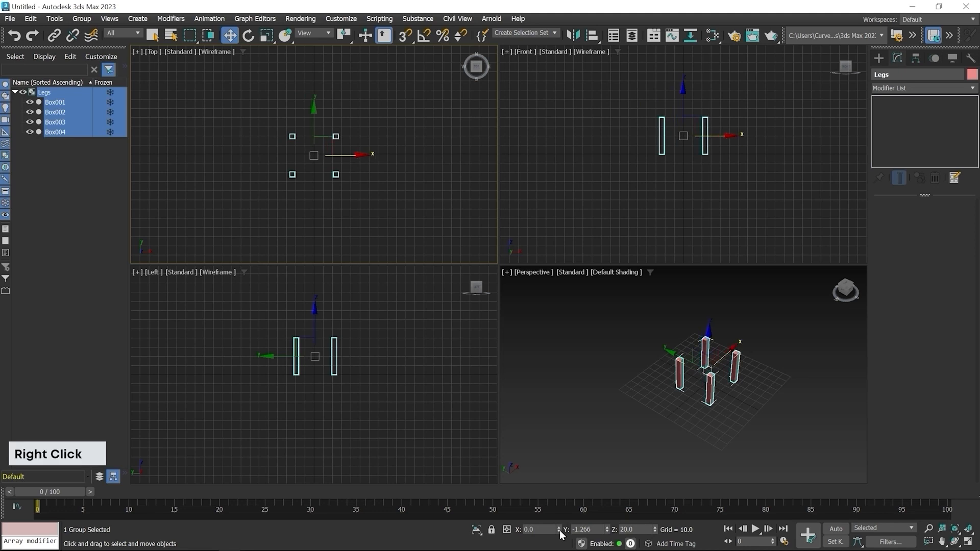
right_click(607, 531)
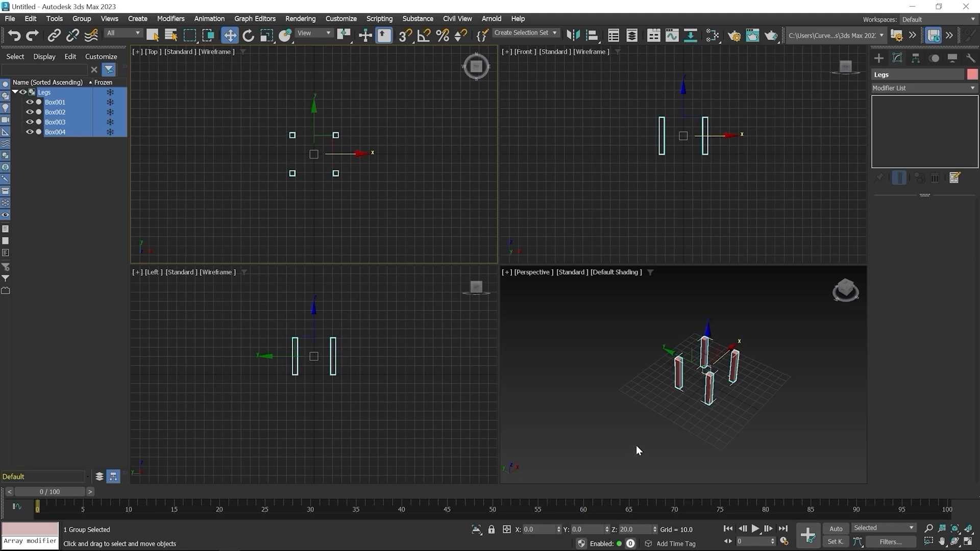
Create a box about 63 long and 72 wide covering the legs in the Top view, and reduce its height to about 3.8
click(878, 57)
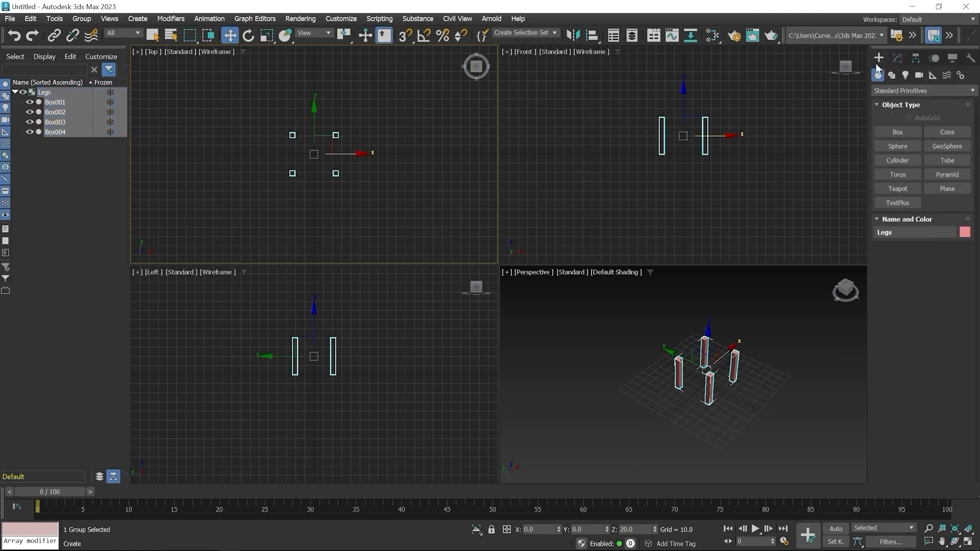
click(897, 132)
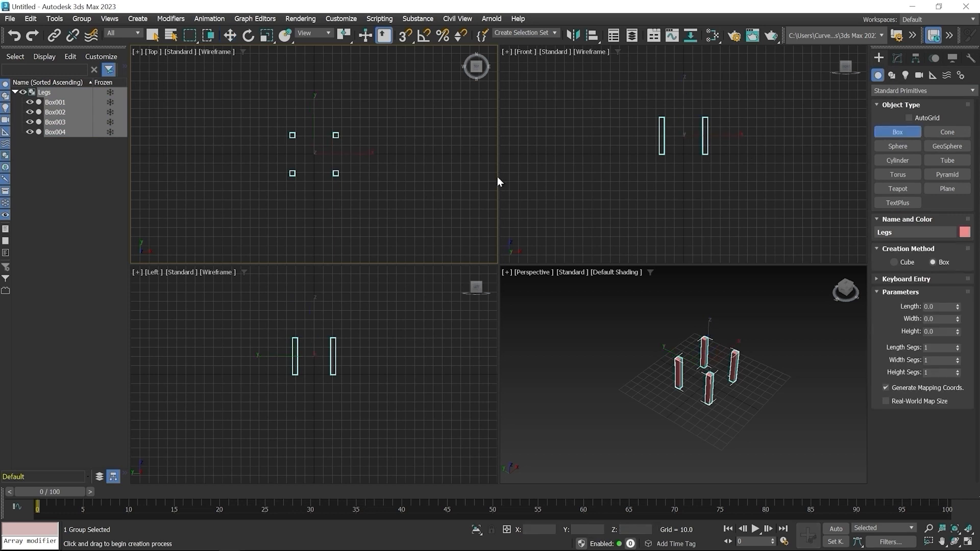
drag(277, 123, 343, 180)
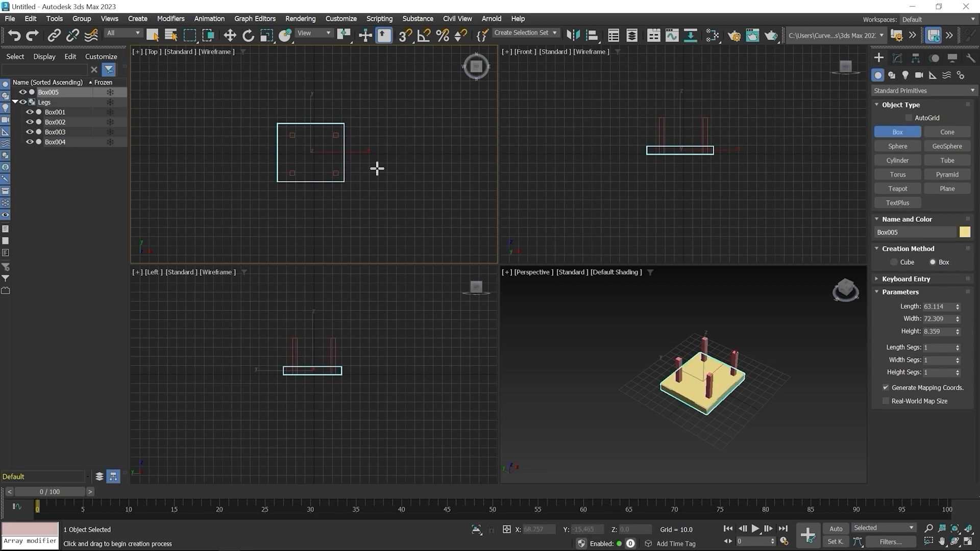
right_click(392, 183)
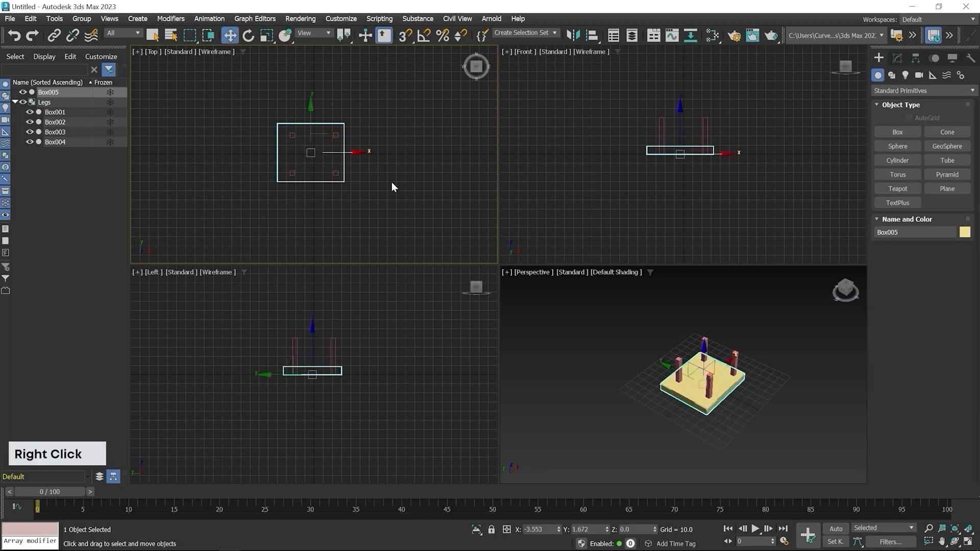
click(896, 59)
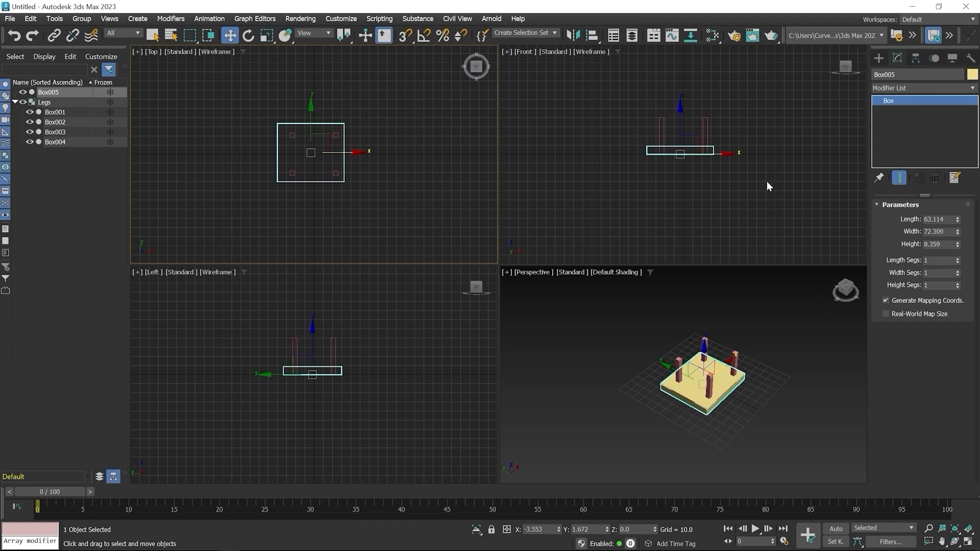
drag(958, 249, 960, 268)
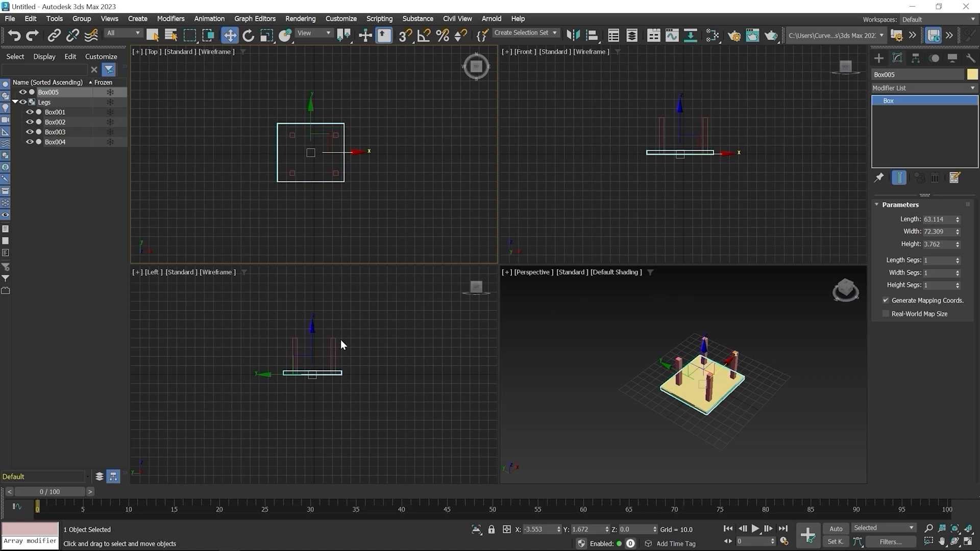
Raise the flat box in the Left view until it rests on top of the legs, at about Z 39.4
middle_click(374, 317)
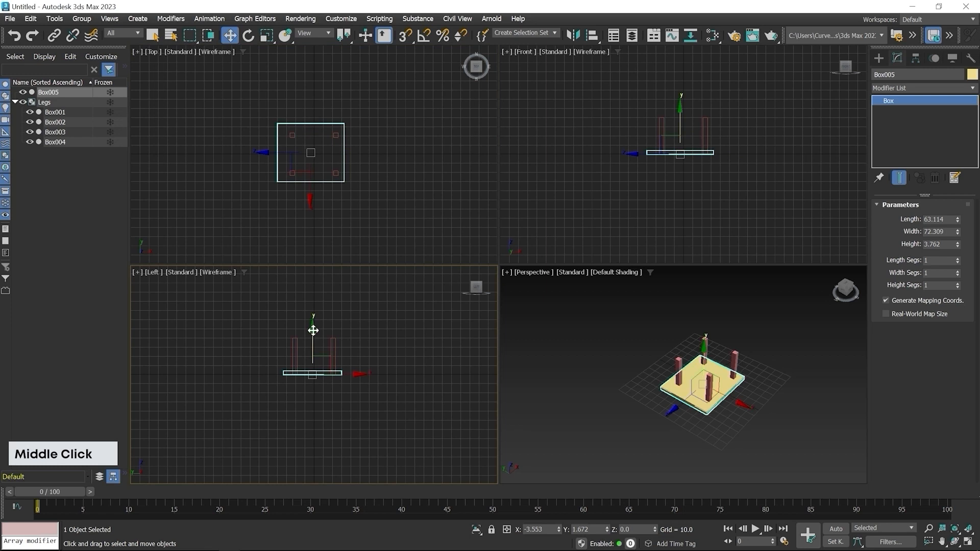
drag(313, 330, 311, 293)
scroll(313, 329, up, 5)
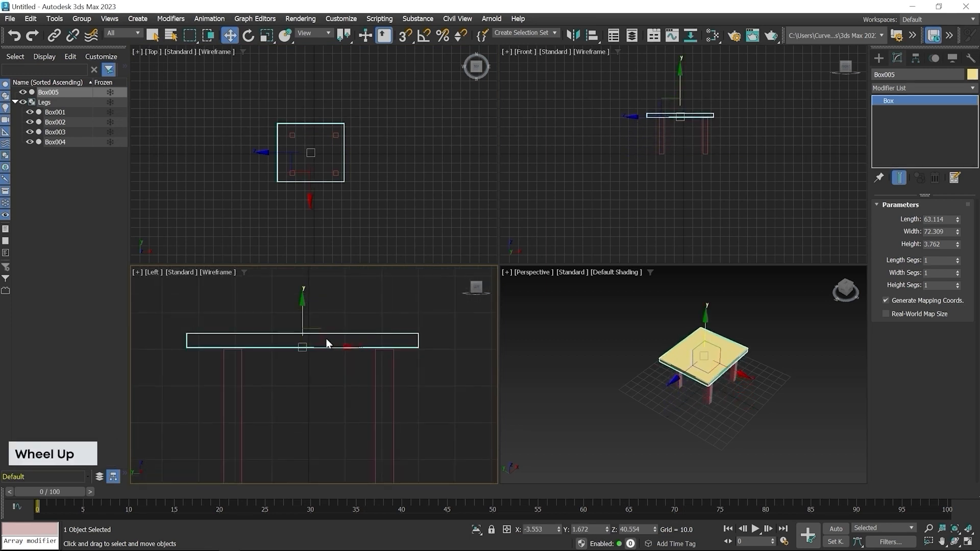
middle_drag(326, 343, 335, 376)
middle_drag(311, 339, 310, 346)
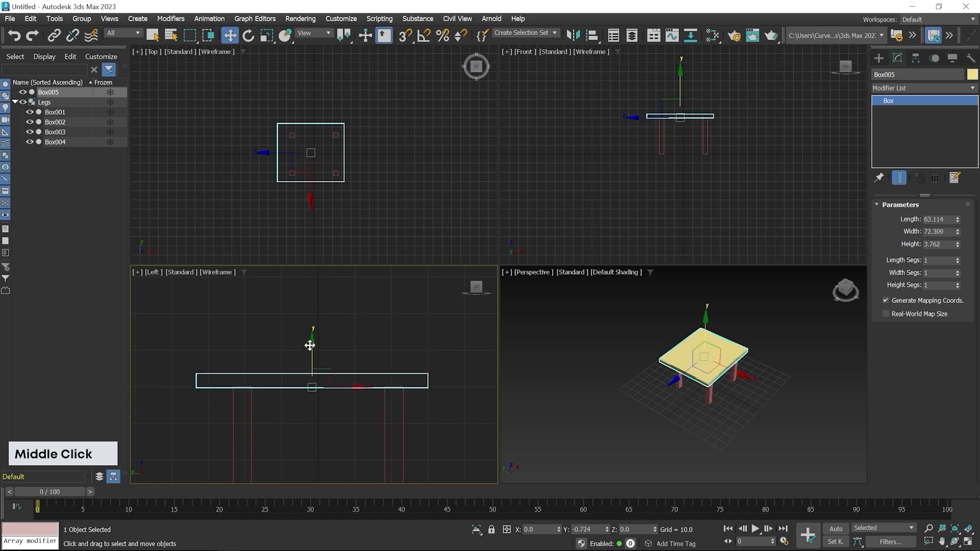
drag(310, 345, 310, 349)
scroll(354, 326, down, 7)
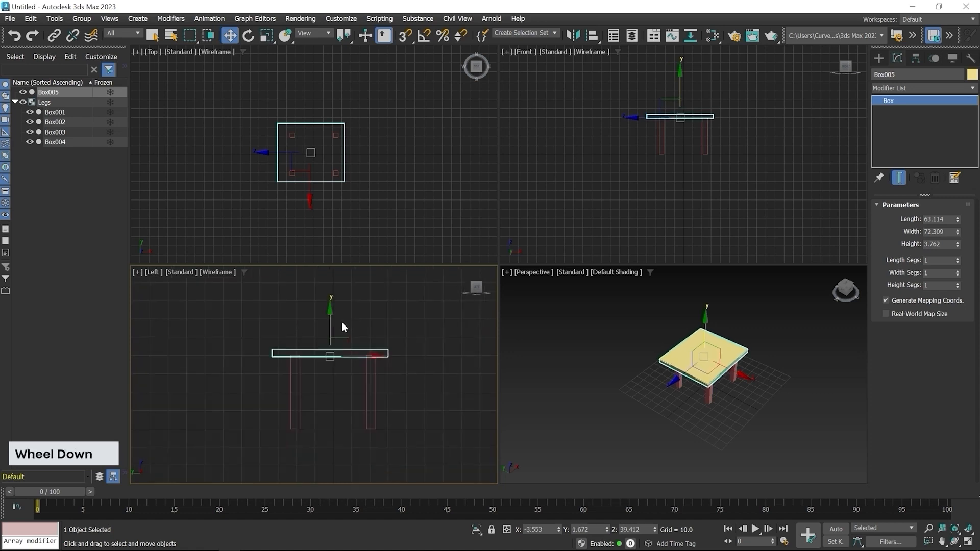
Center the seat box over the legs by setting its X and Y position to 0
middle_drag(648, 398, 726, 402)
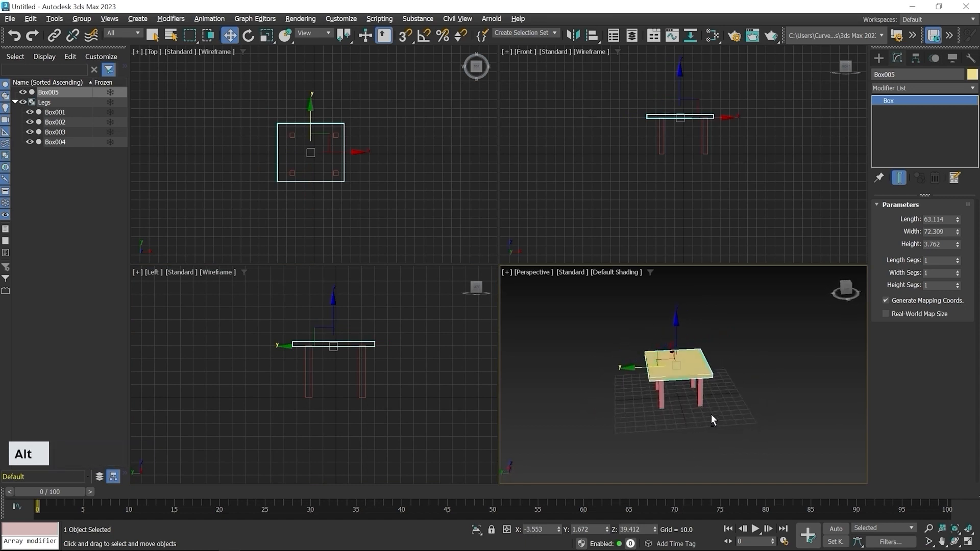
mouse_move(678, 374)
alt+middle_down()
mouse_move(735, 406)
mouse_move(664, 388)
alt+middle_up()
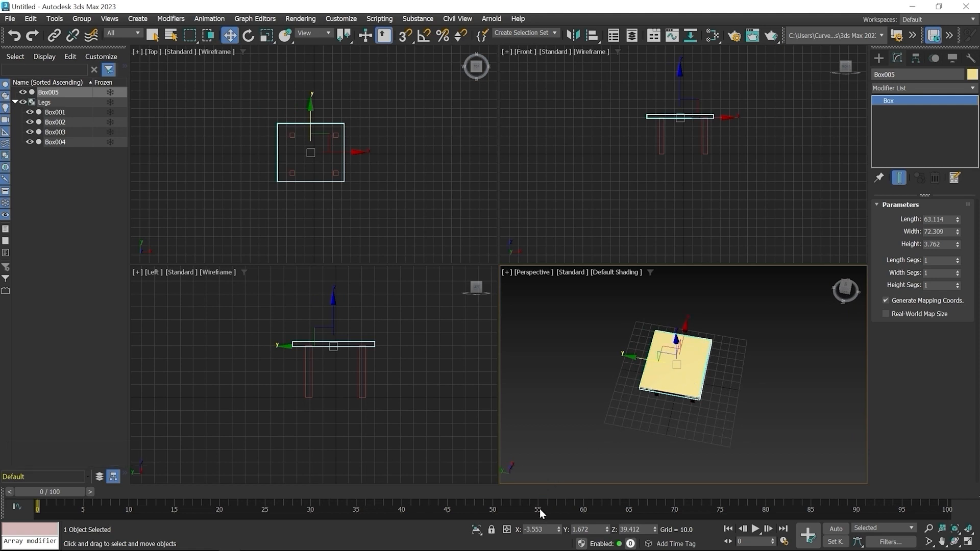
right_click(558, 529)
right_click(606, 529)
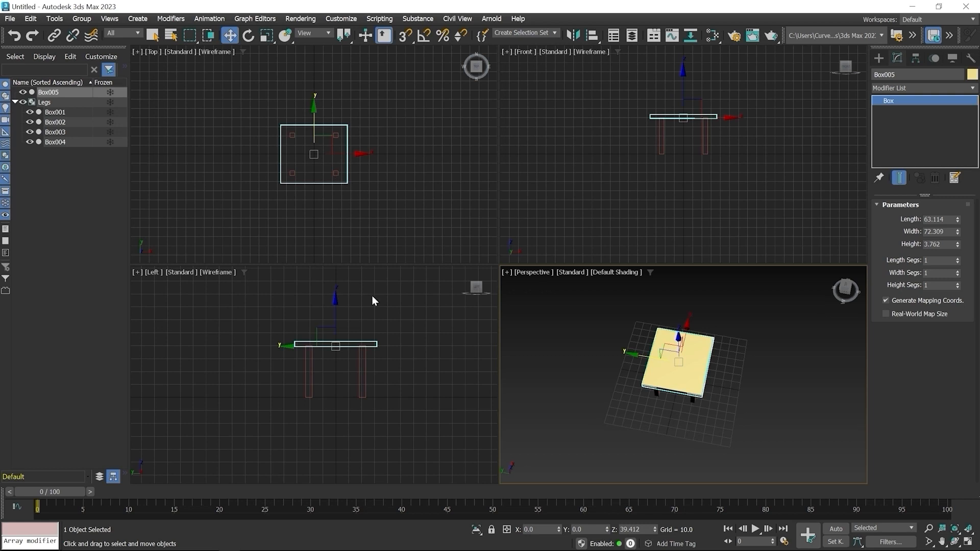
Ungroup the Legs group into separate boxes and clear the selection
click(362, 372)
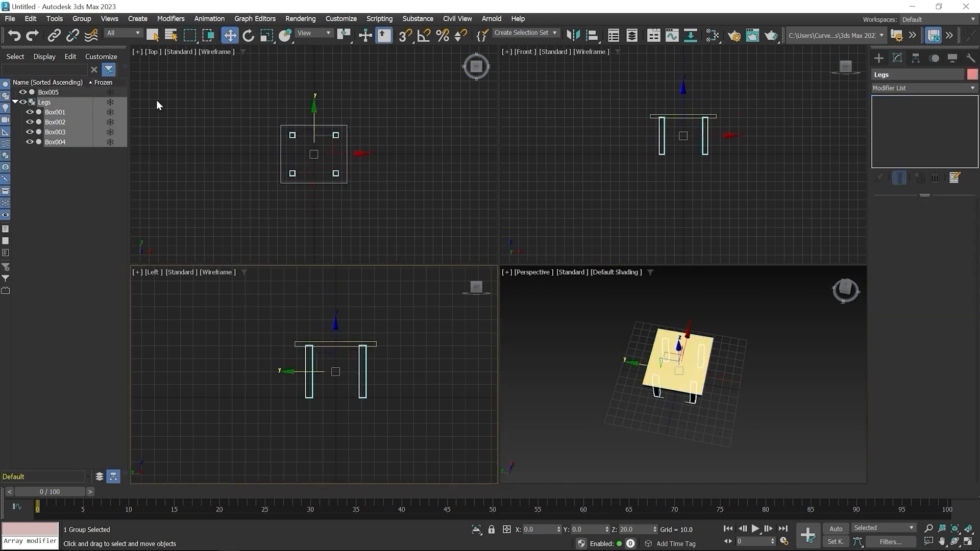
click(79, 20)
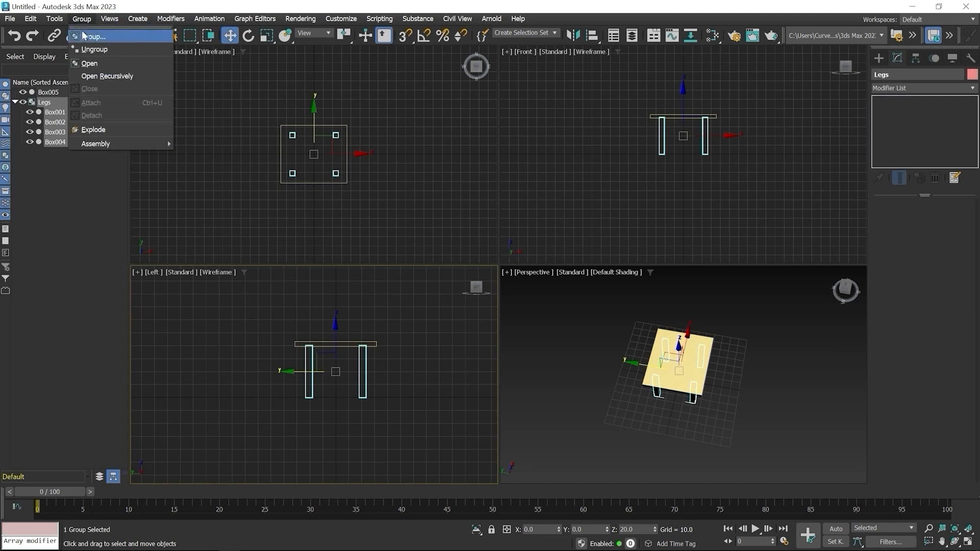
click(89, 49)
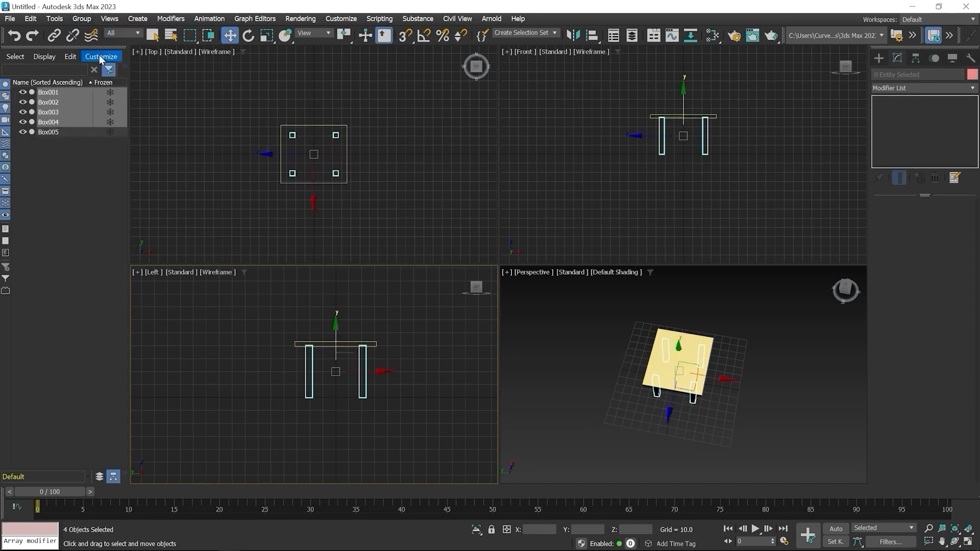
click(274, 307)
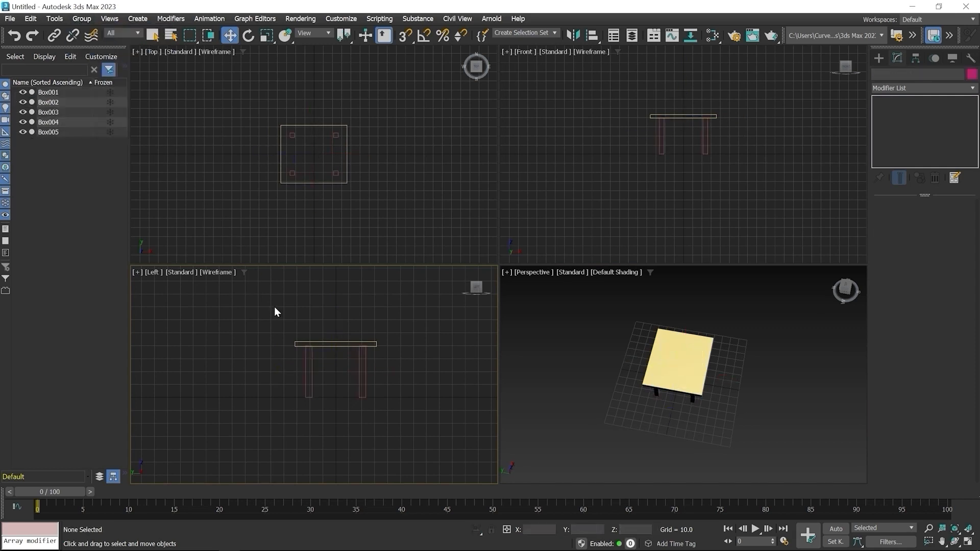
Group the seat box and all four legs under the name Stool, leaving nothing selected
drag(250, 312, 412, 421)
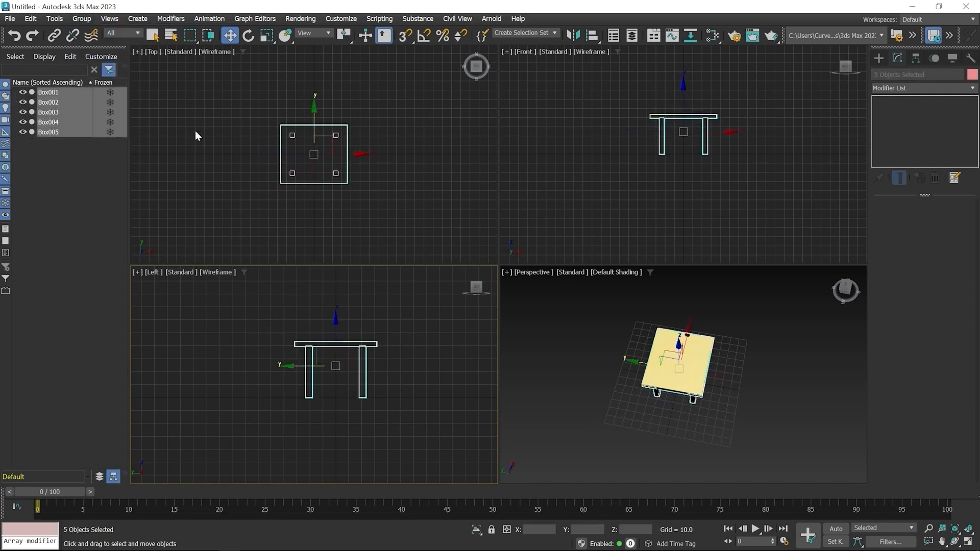
click(72, 20)
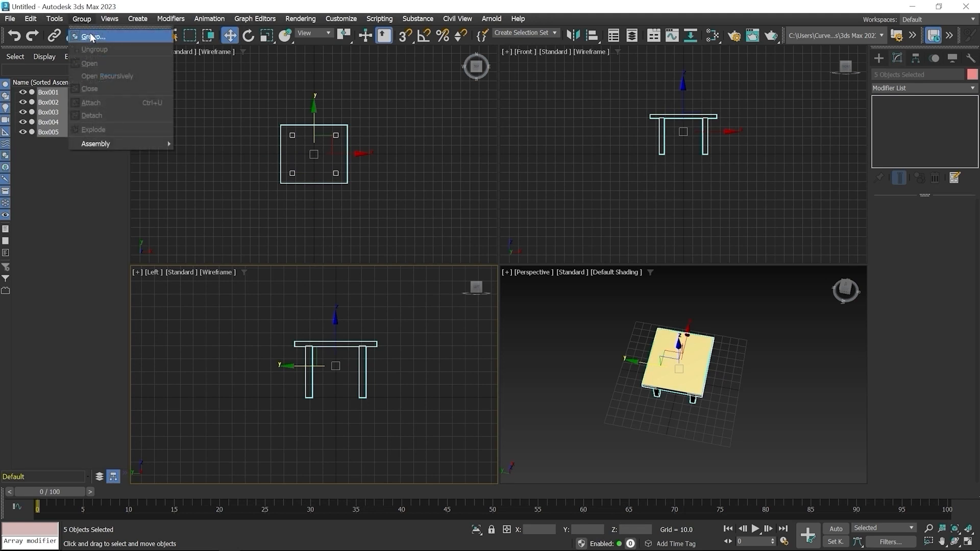
click(91, 37)
text(Stool)
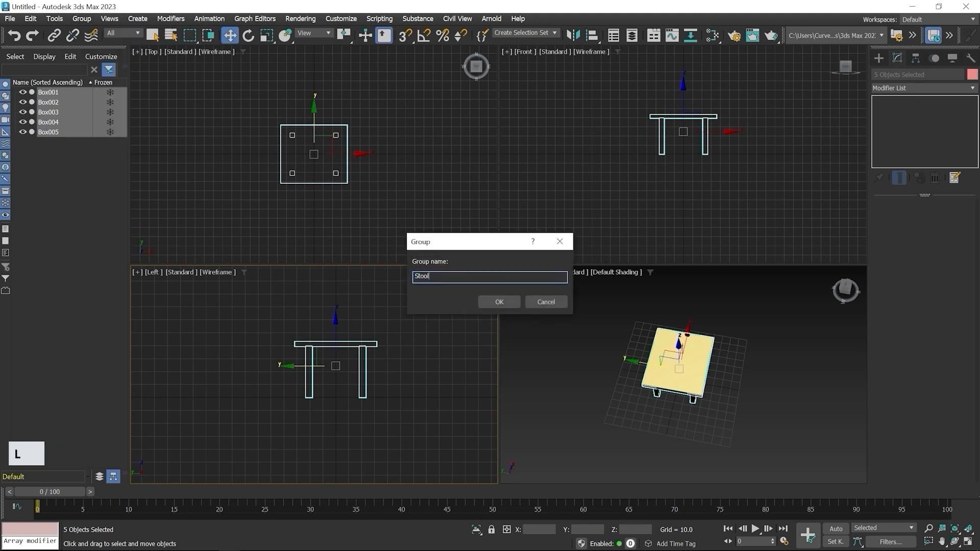
key(Return)
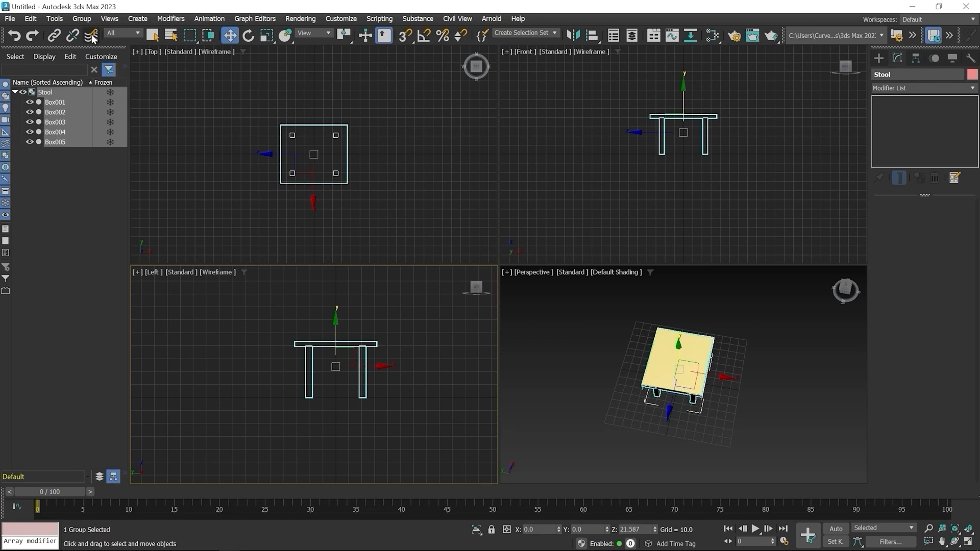
click(595, 364)
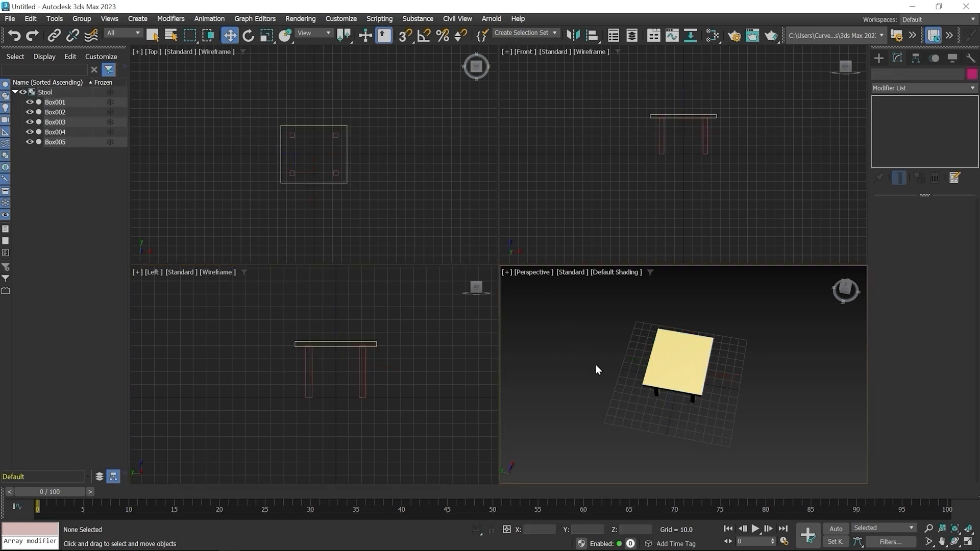
Open the Stool group for editing and reduce the height of its seat box to 2.295
alt+middle_drag(670, 376, 689, 341)
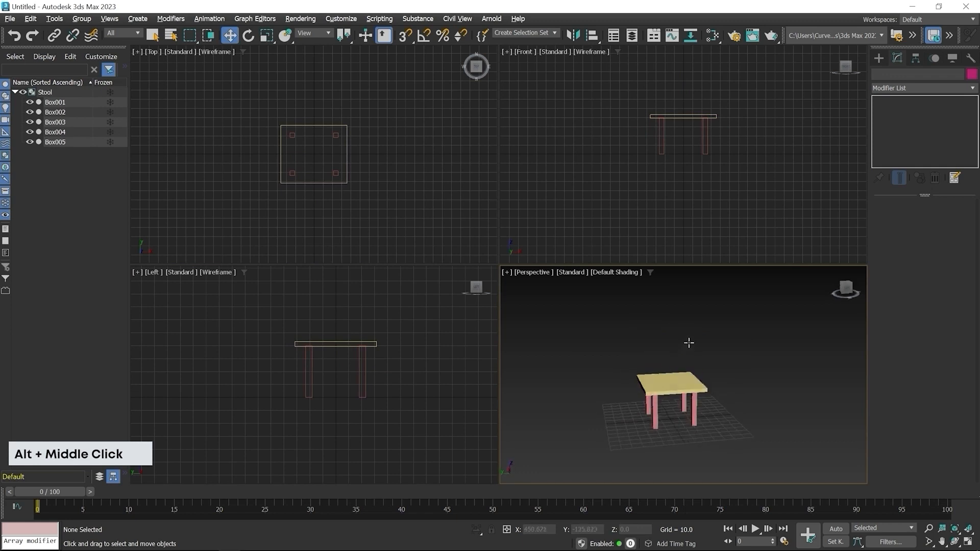
scroll(660, 397, up, 5)
mouse_move(654, 368)
alt+middle_down()
mouse_move(666, 351)
mouse_move(655, 371)
alt+middle_up()
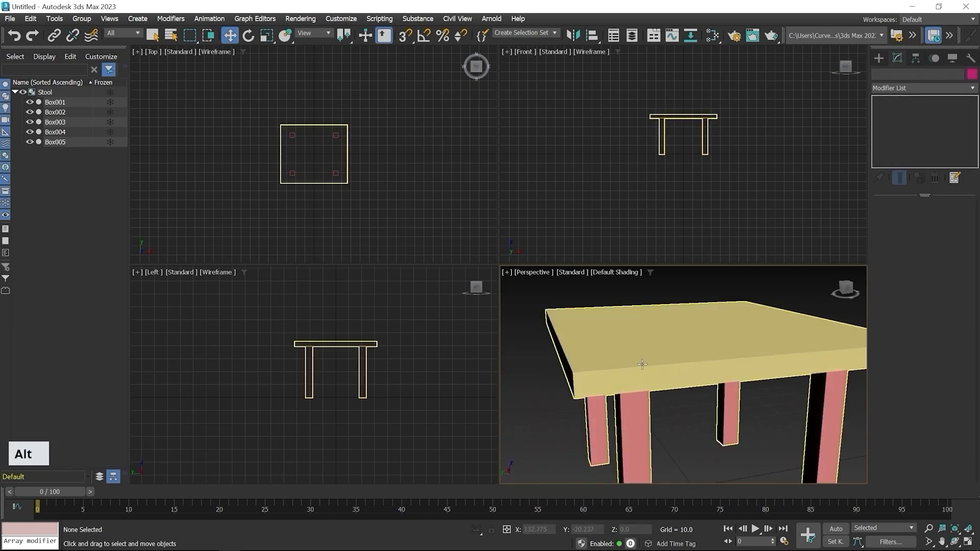
click(643, 362)
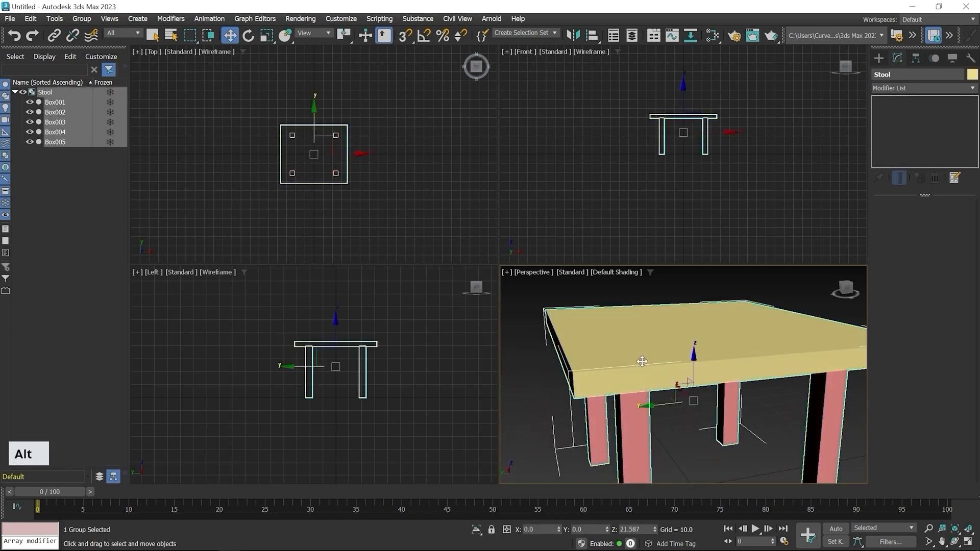
click(82, 18)
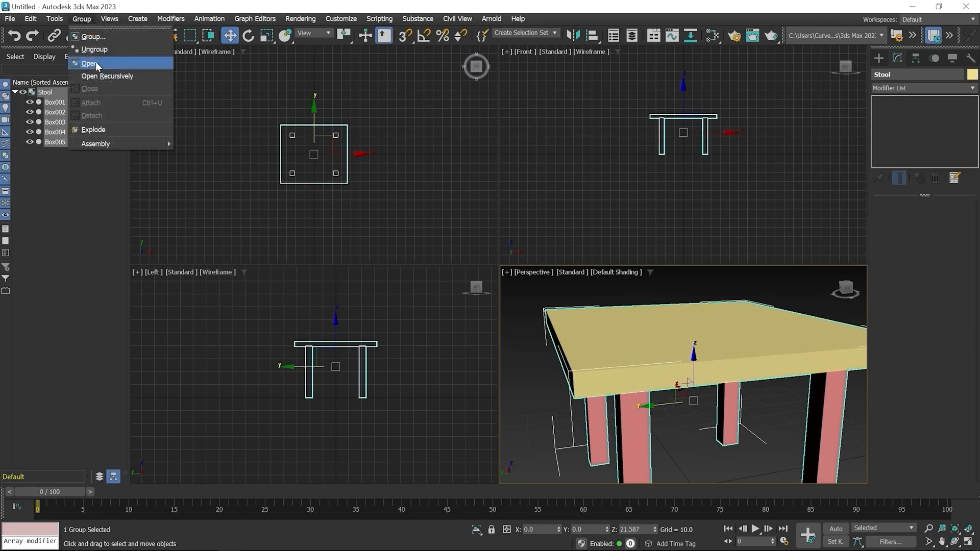
click(96, 63)
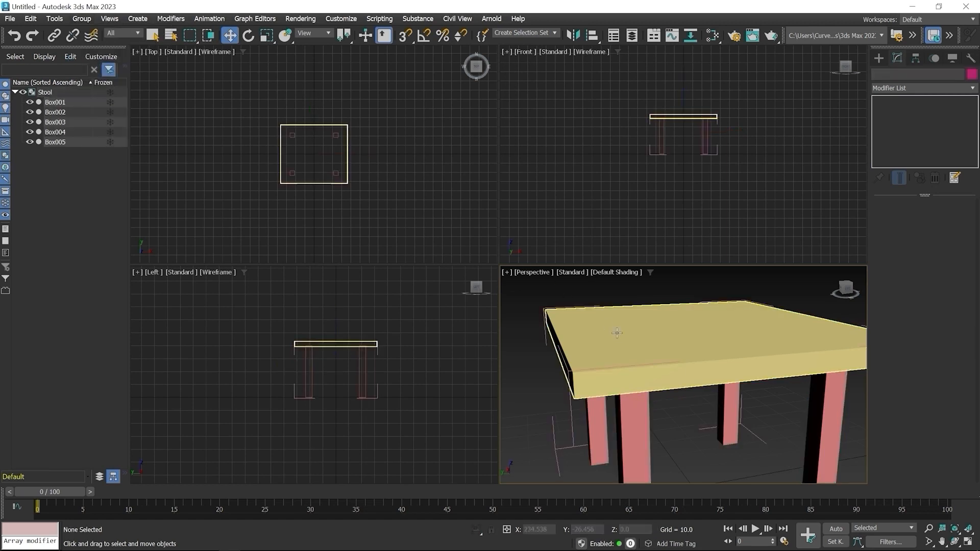
click(658, 341)
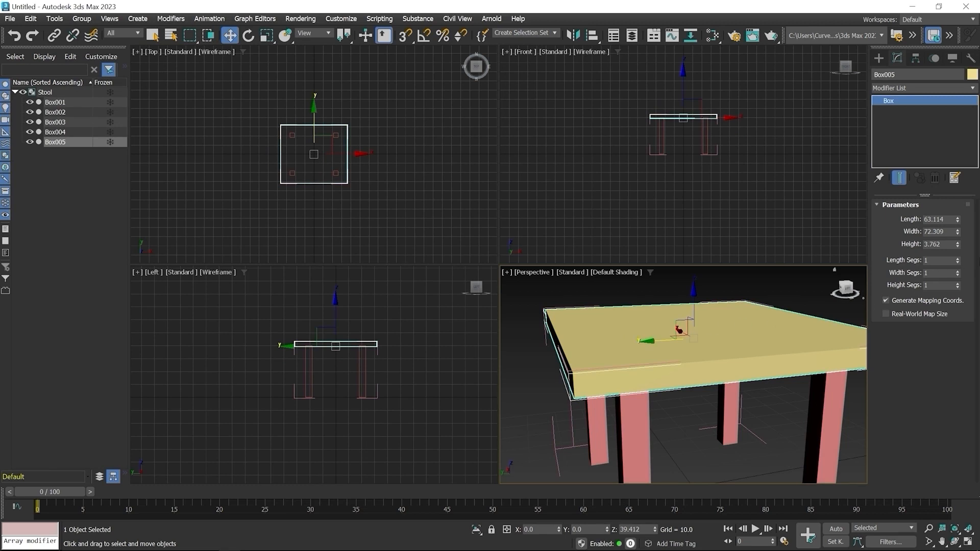
drag(958, 246, 955, 264)
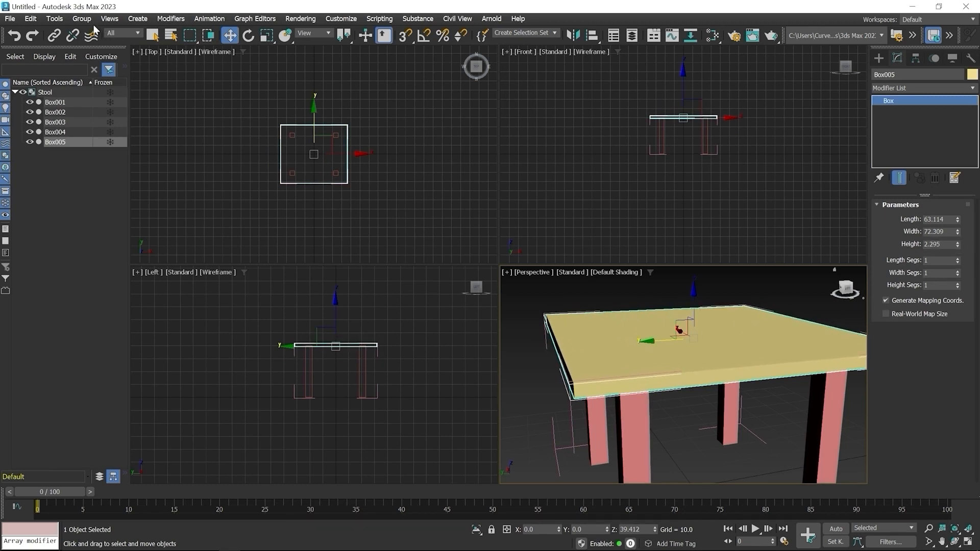
Close the Stool group so it acts as one object again, and clear the selection
click(82, 19)
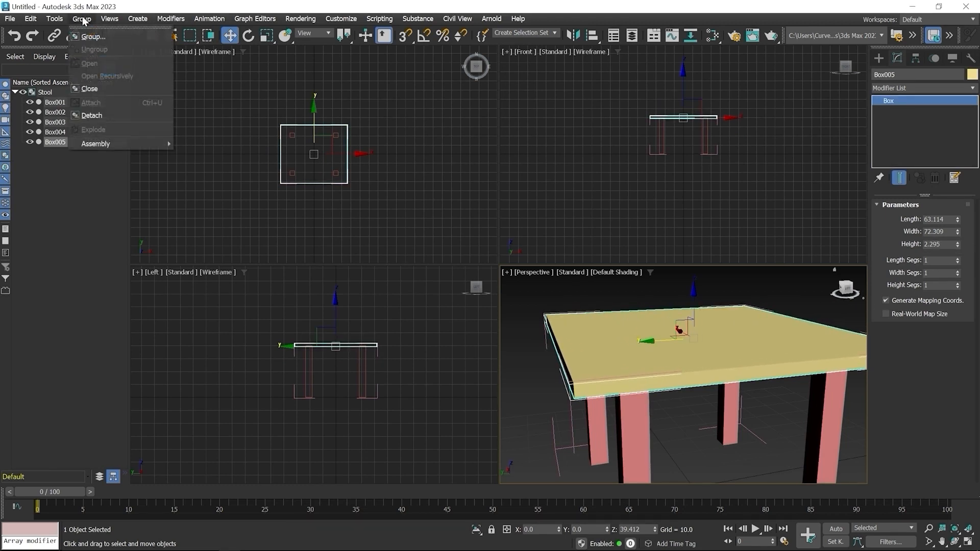
click(95, 90)
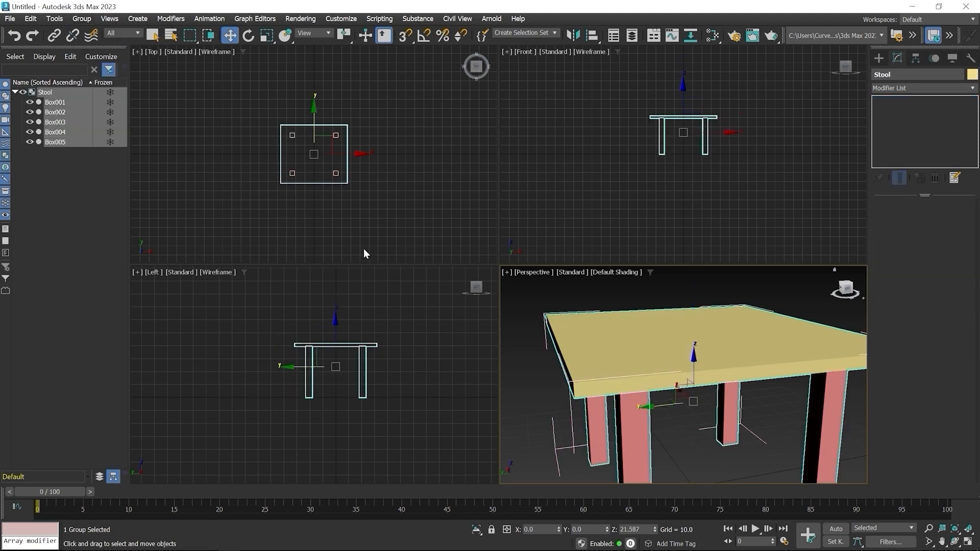
click(519, 324)
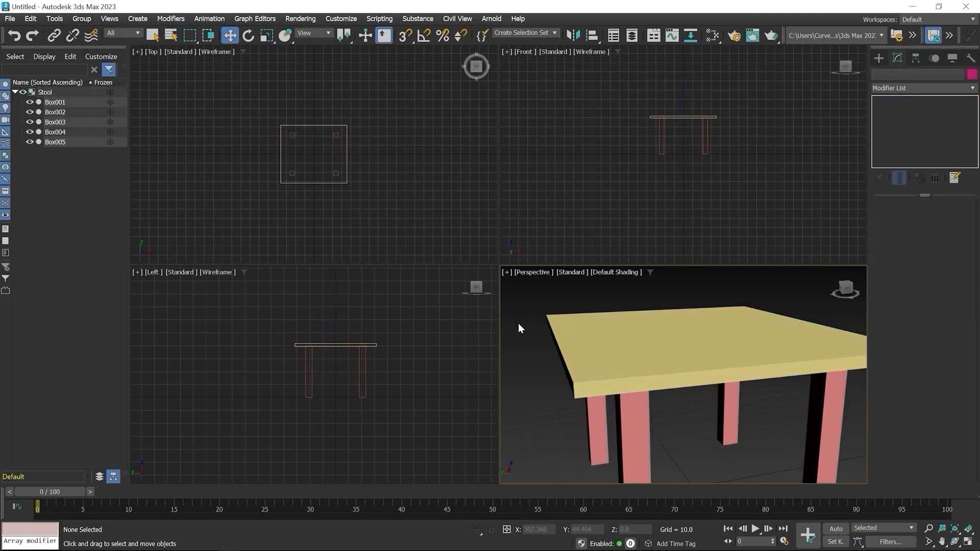
scroll(519, 328, down, 3)
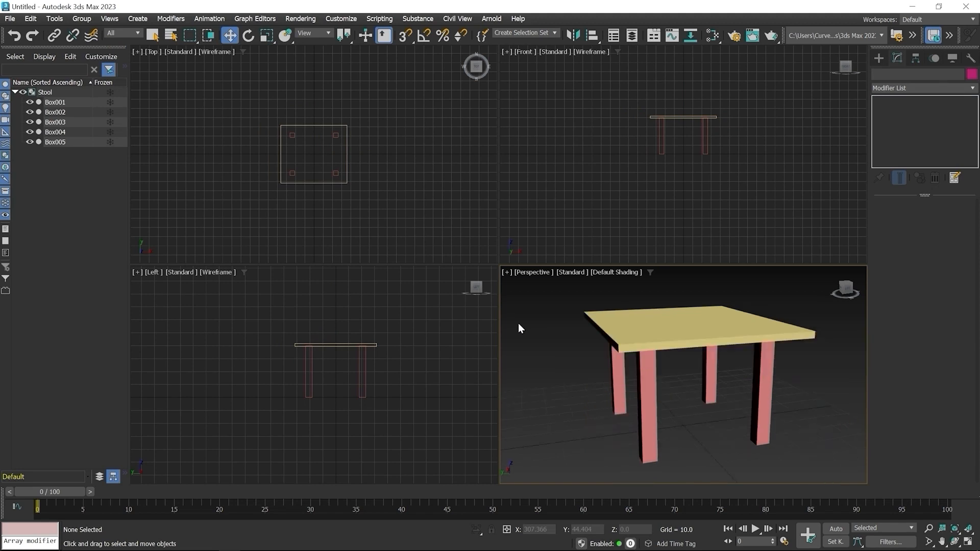